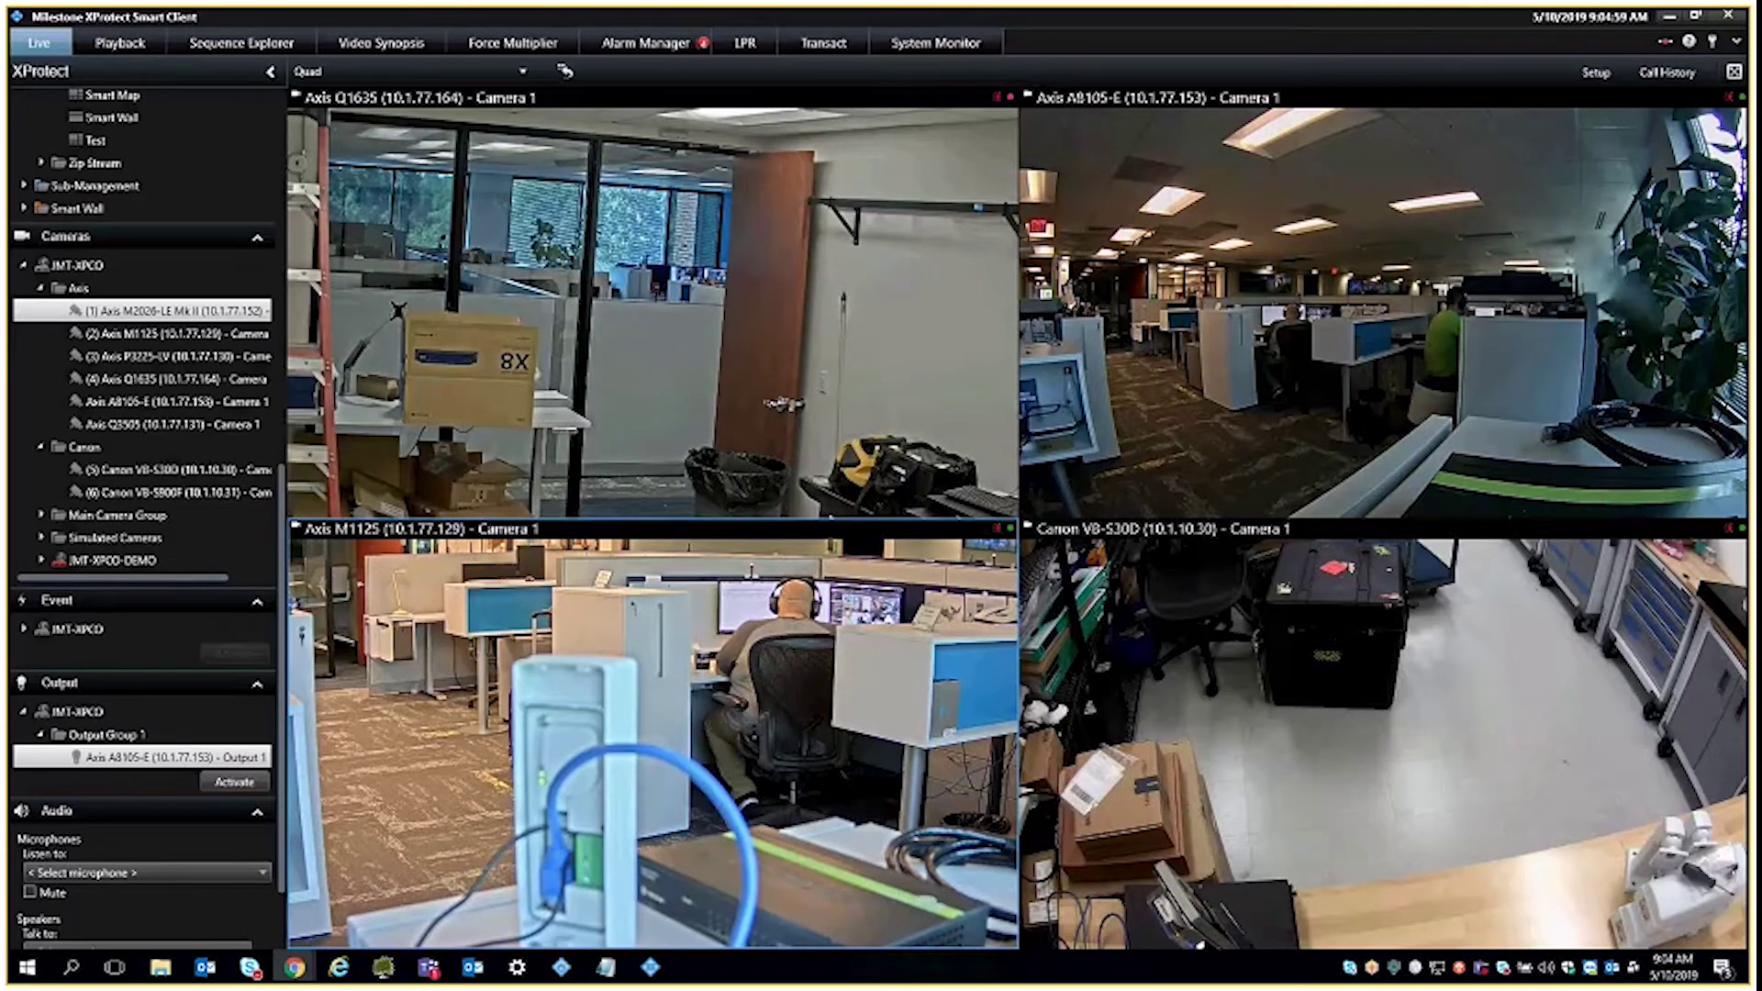
In the Management Client, select the Axis A8105-E hardware, its Camera 1, then its Input 1 device
{"action": "left_click", "coordinate": [561, 968]}
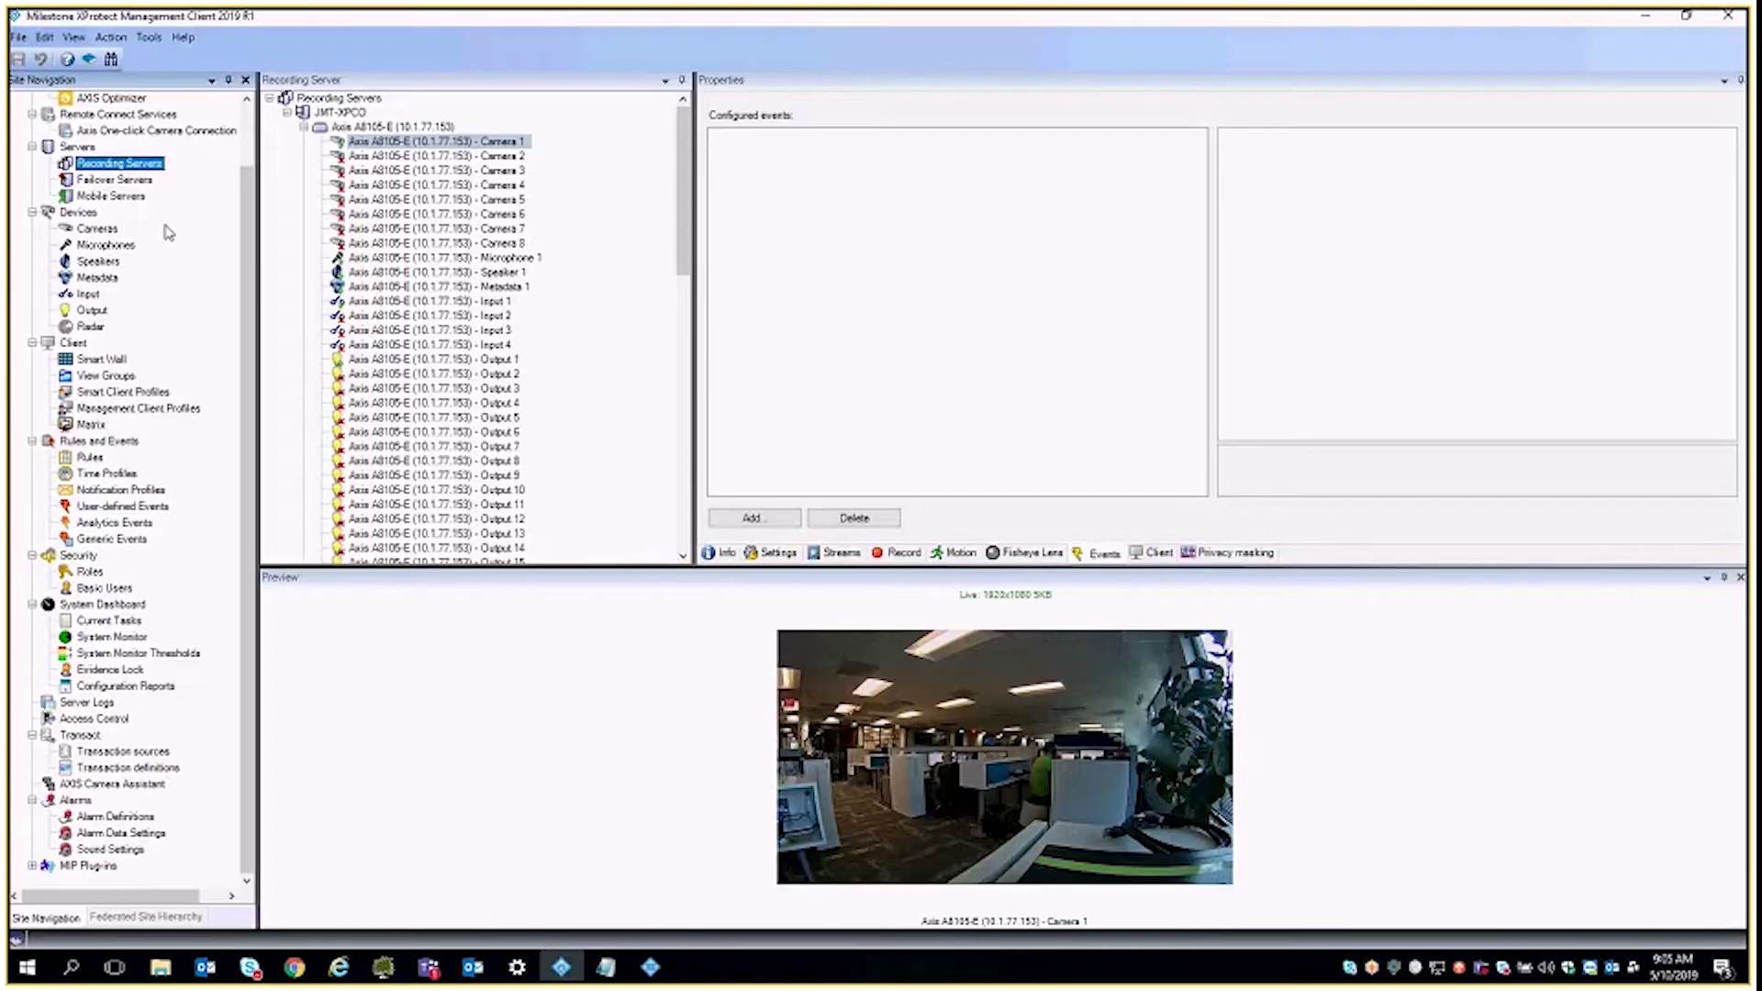
{"action": "left_click", "coordinate": [343, 129]}
{"action": "left_click", "coordinate": [356, 143]}
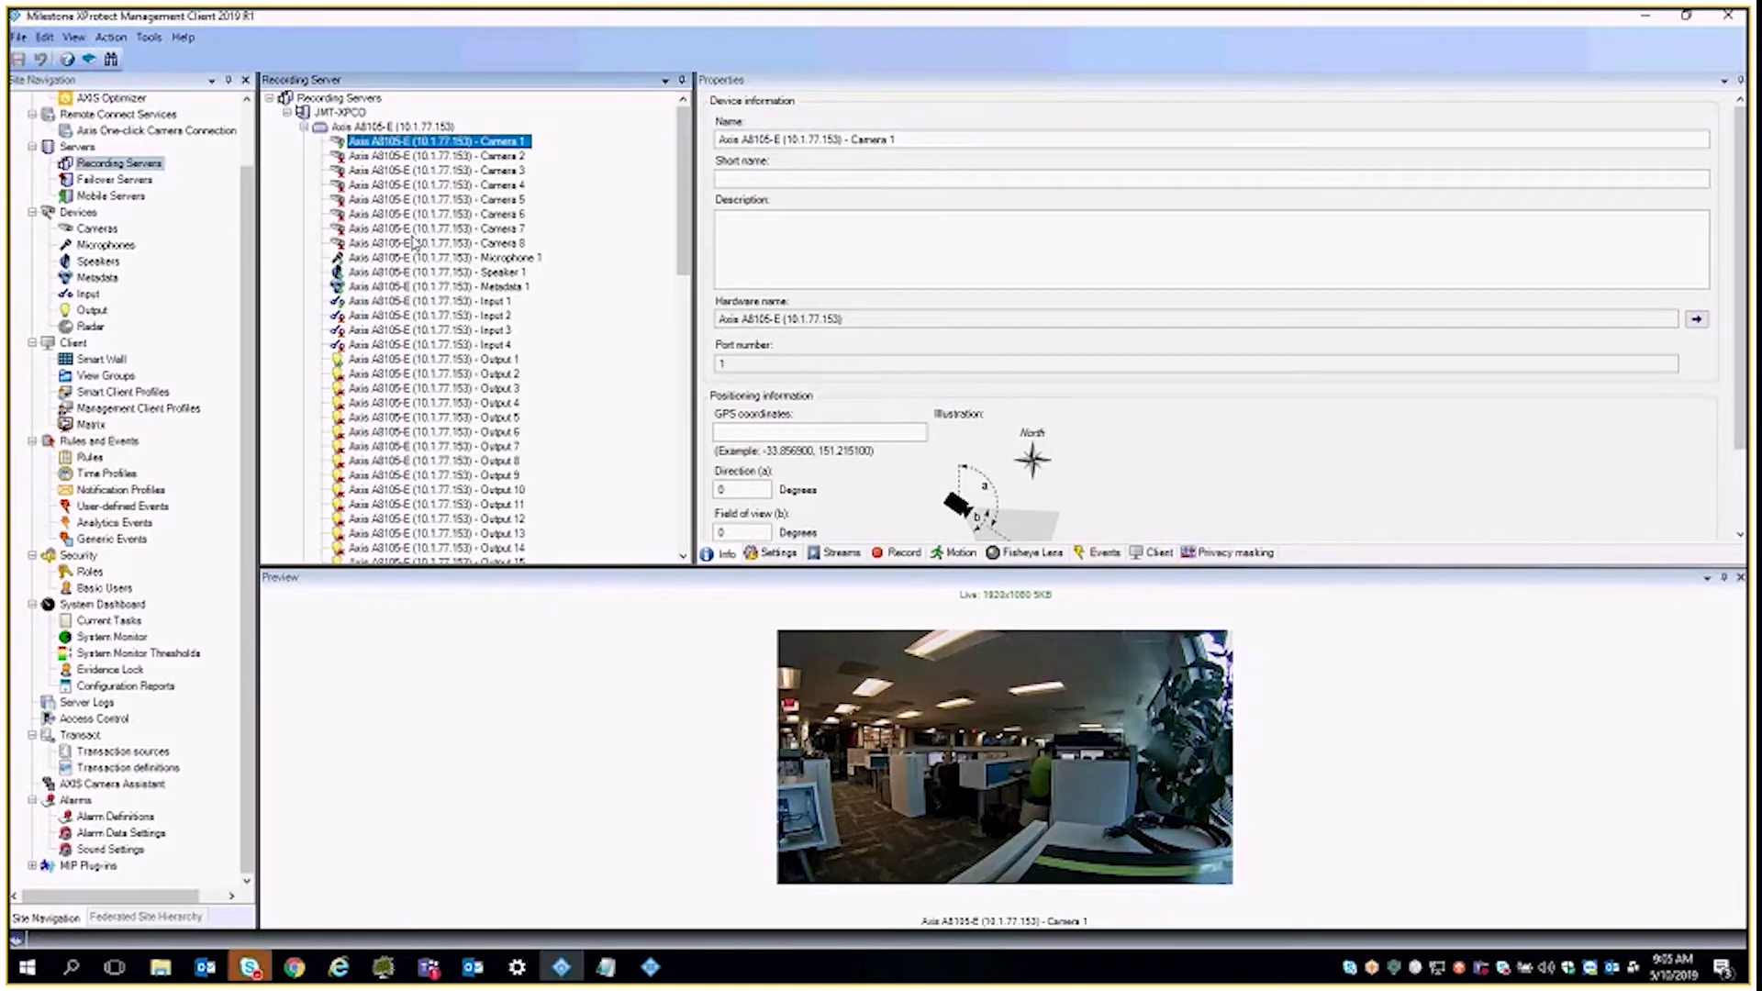
{"action": "left_click", "coordinate": [389, 302]}
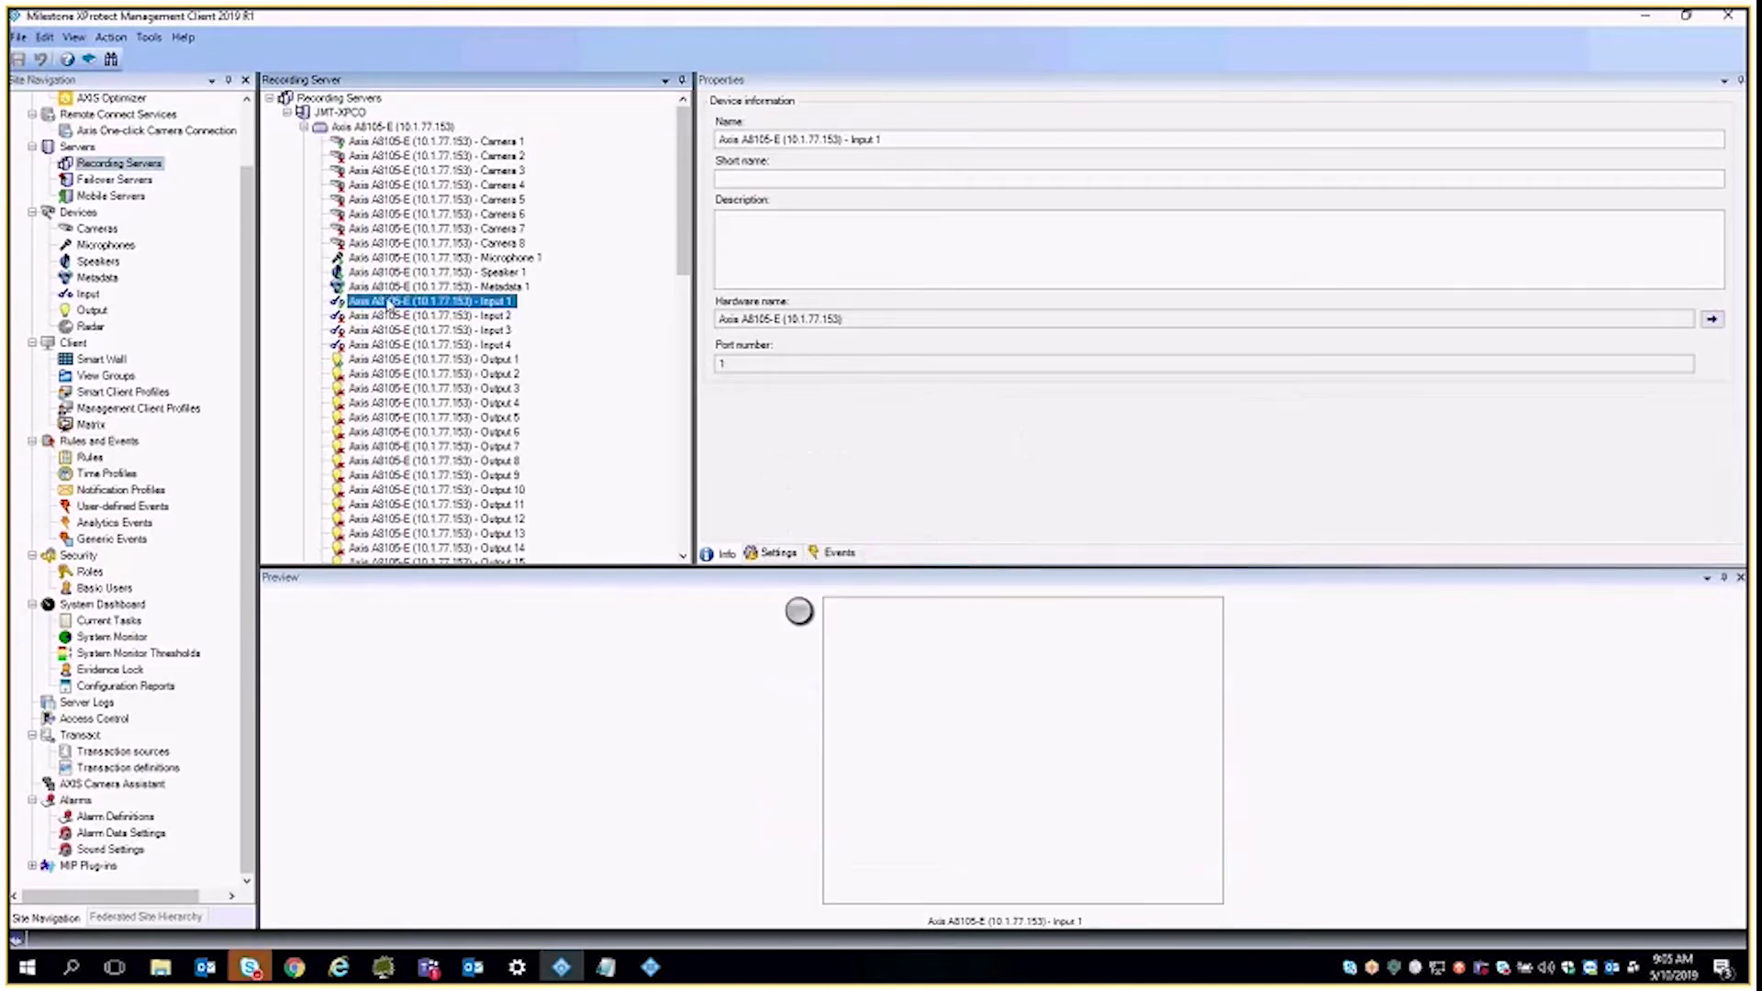
Switch to the AXIS Optimizer guide in Chrome, maximize it, and scroll through its early pages
{"action": "key", "text": "alt+Tab"}
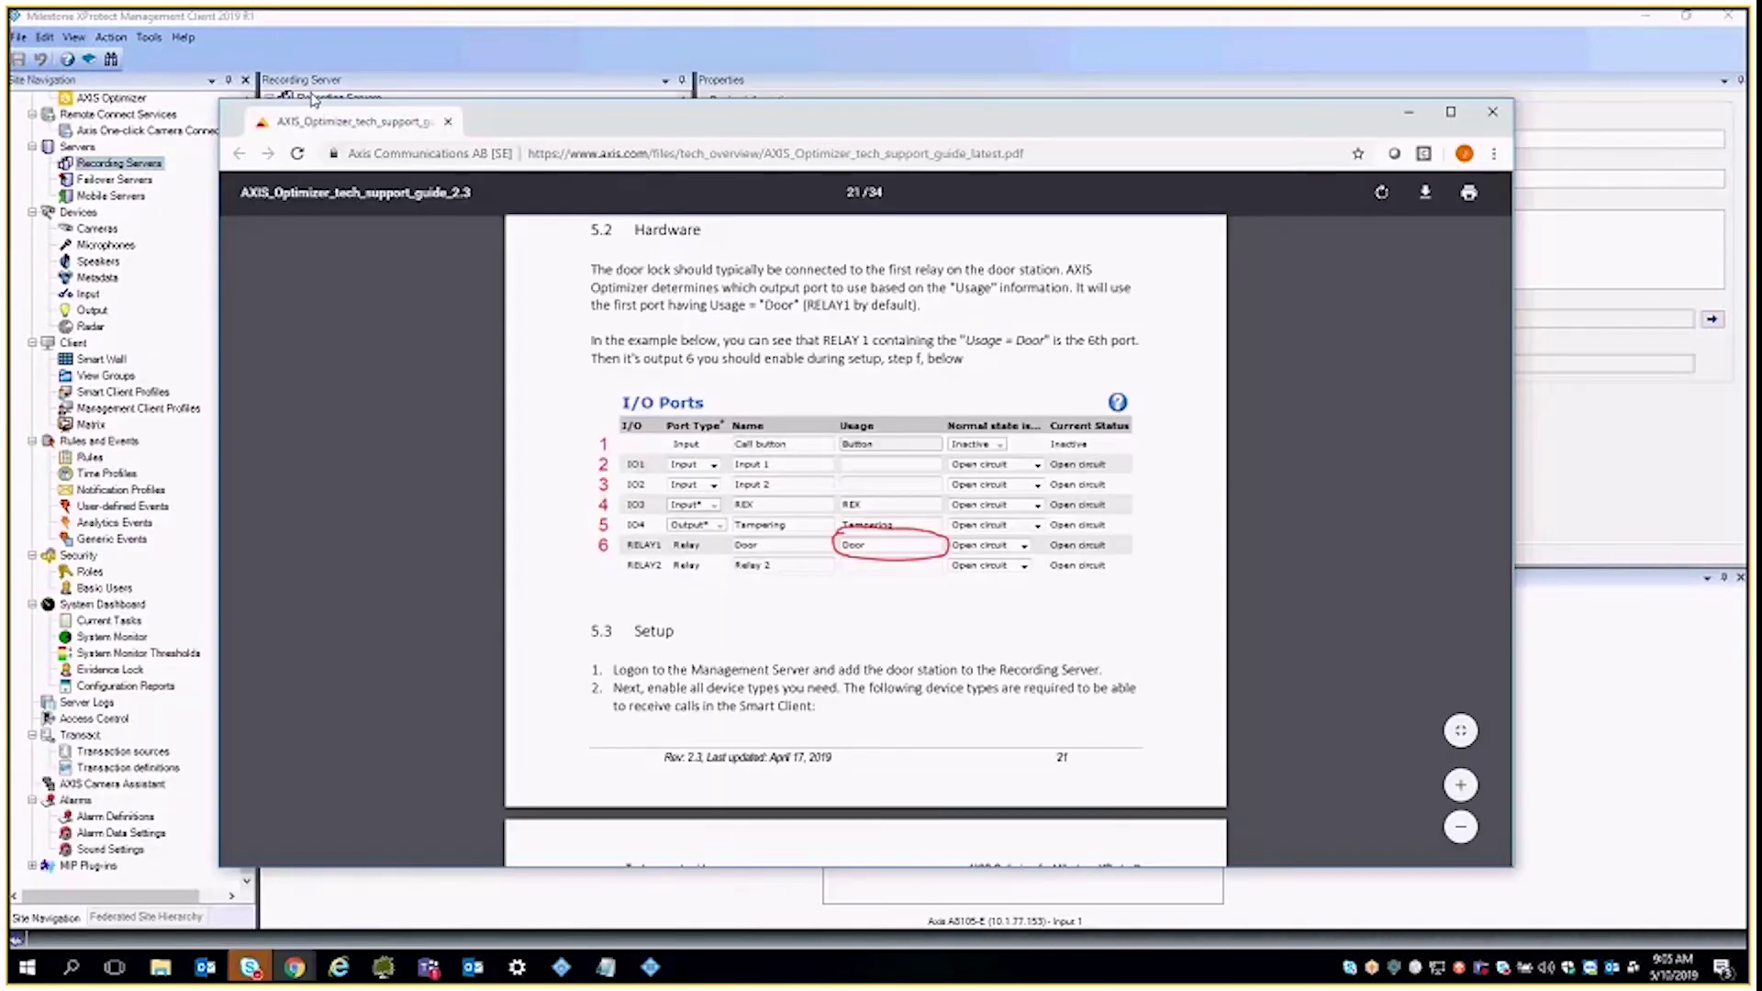
{"action": "double_click", "coordinate": [312, 100]}
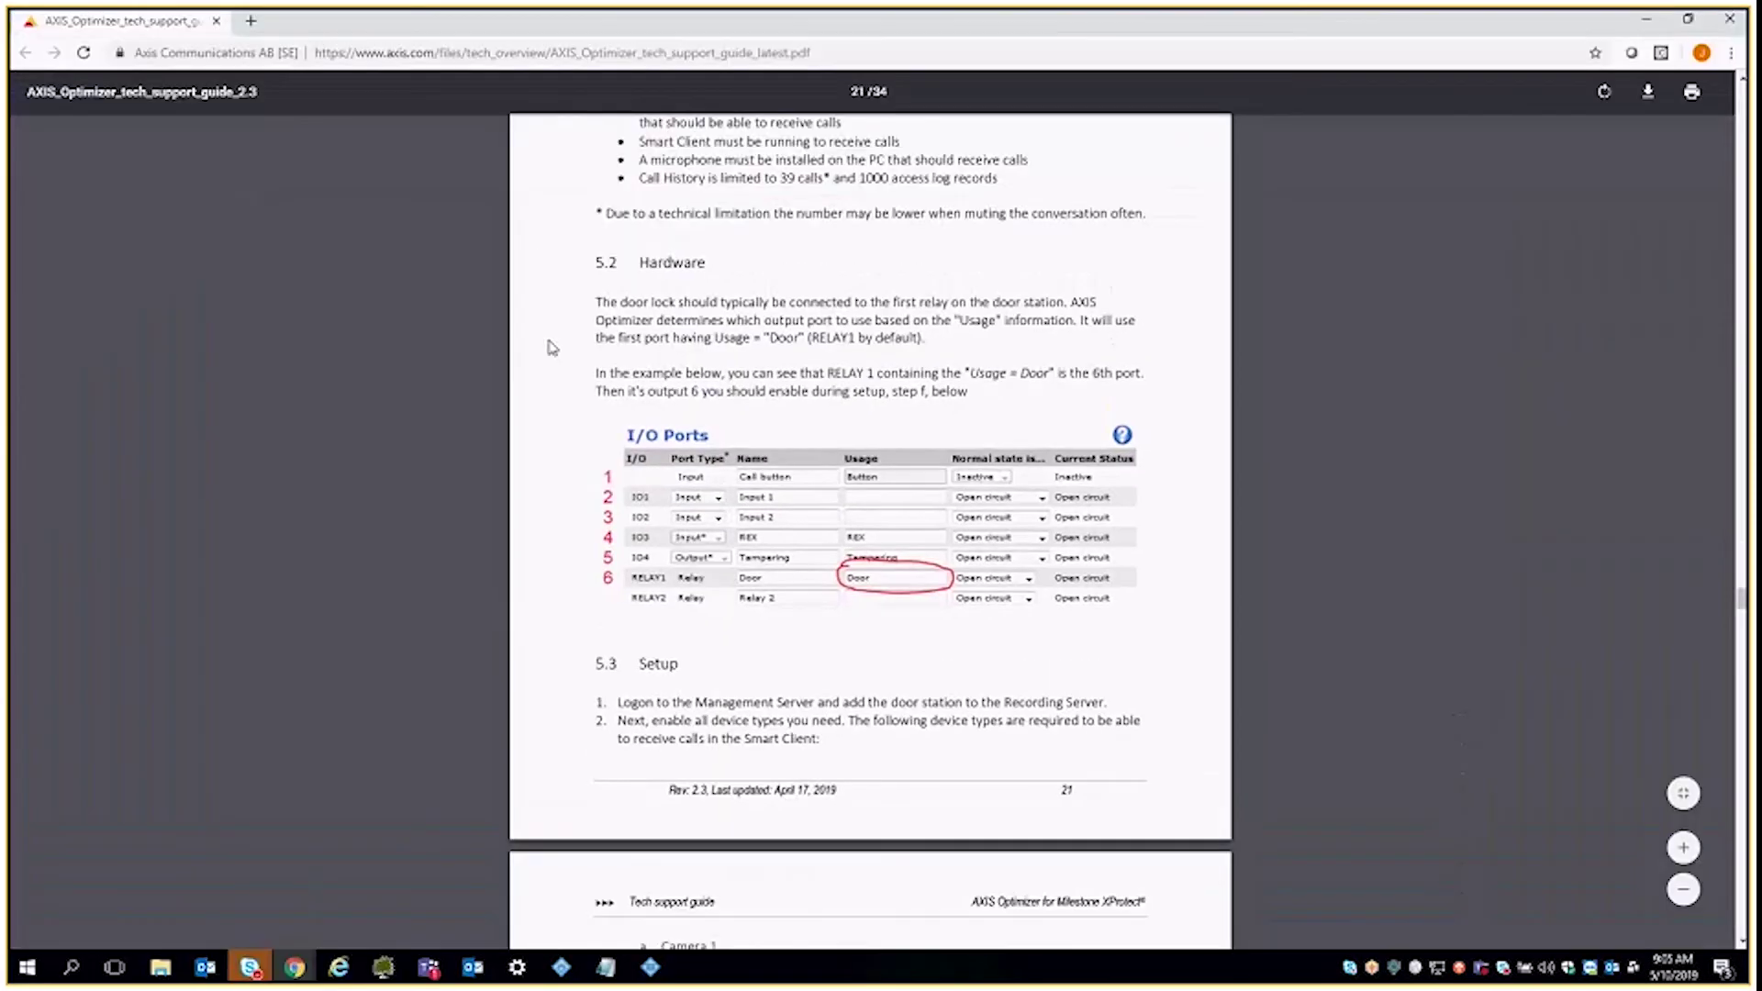
{"action": "scroll", "coordinate": [550, 347], "scroll_direction": "up", "scroll_amount": 3}
{"action": "scroll", "coordinate": [725, 551], "scroll_direction": "down", "scroll_amount": 7}
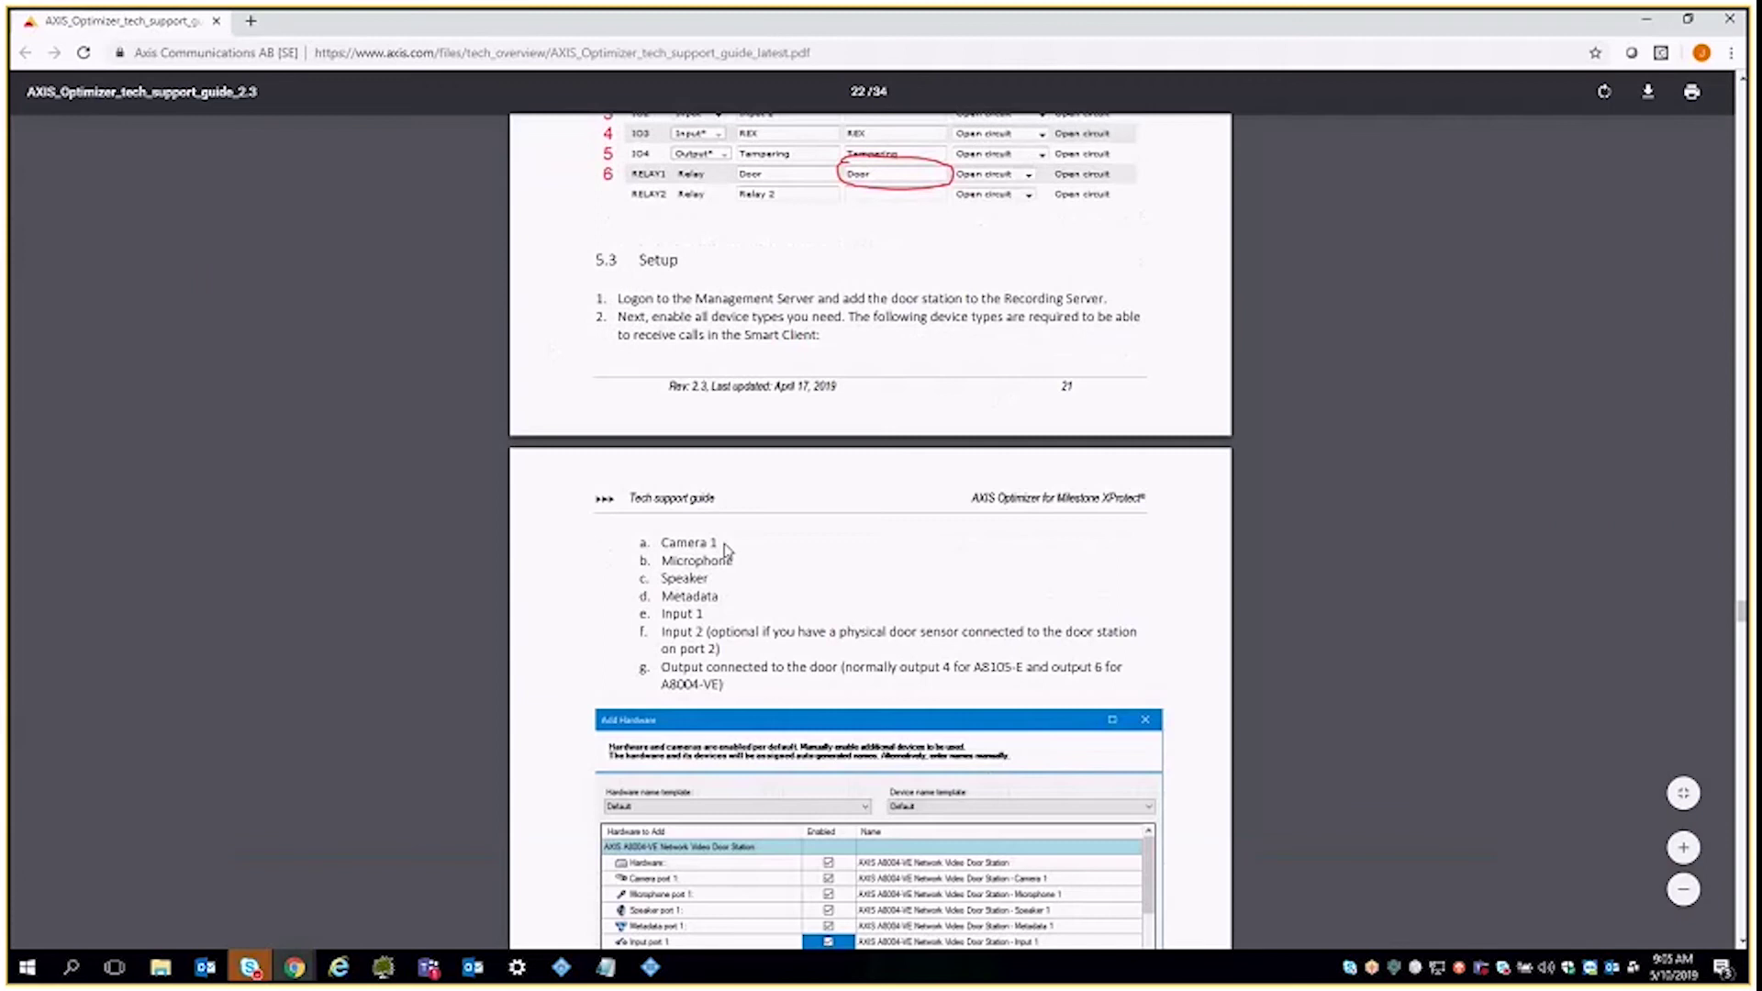
{"action": "scroll", "coordinate": [725, 551], "scroll_direction": "down", "scroll_amount": 4}
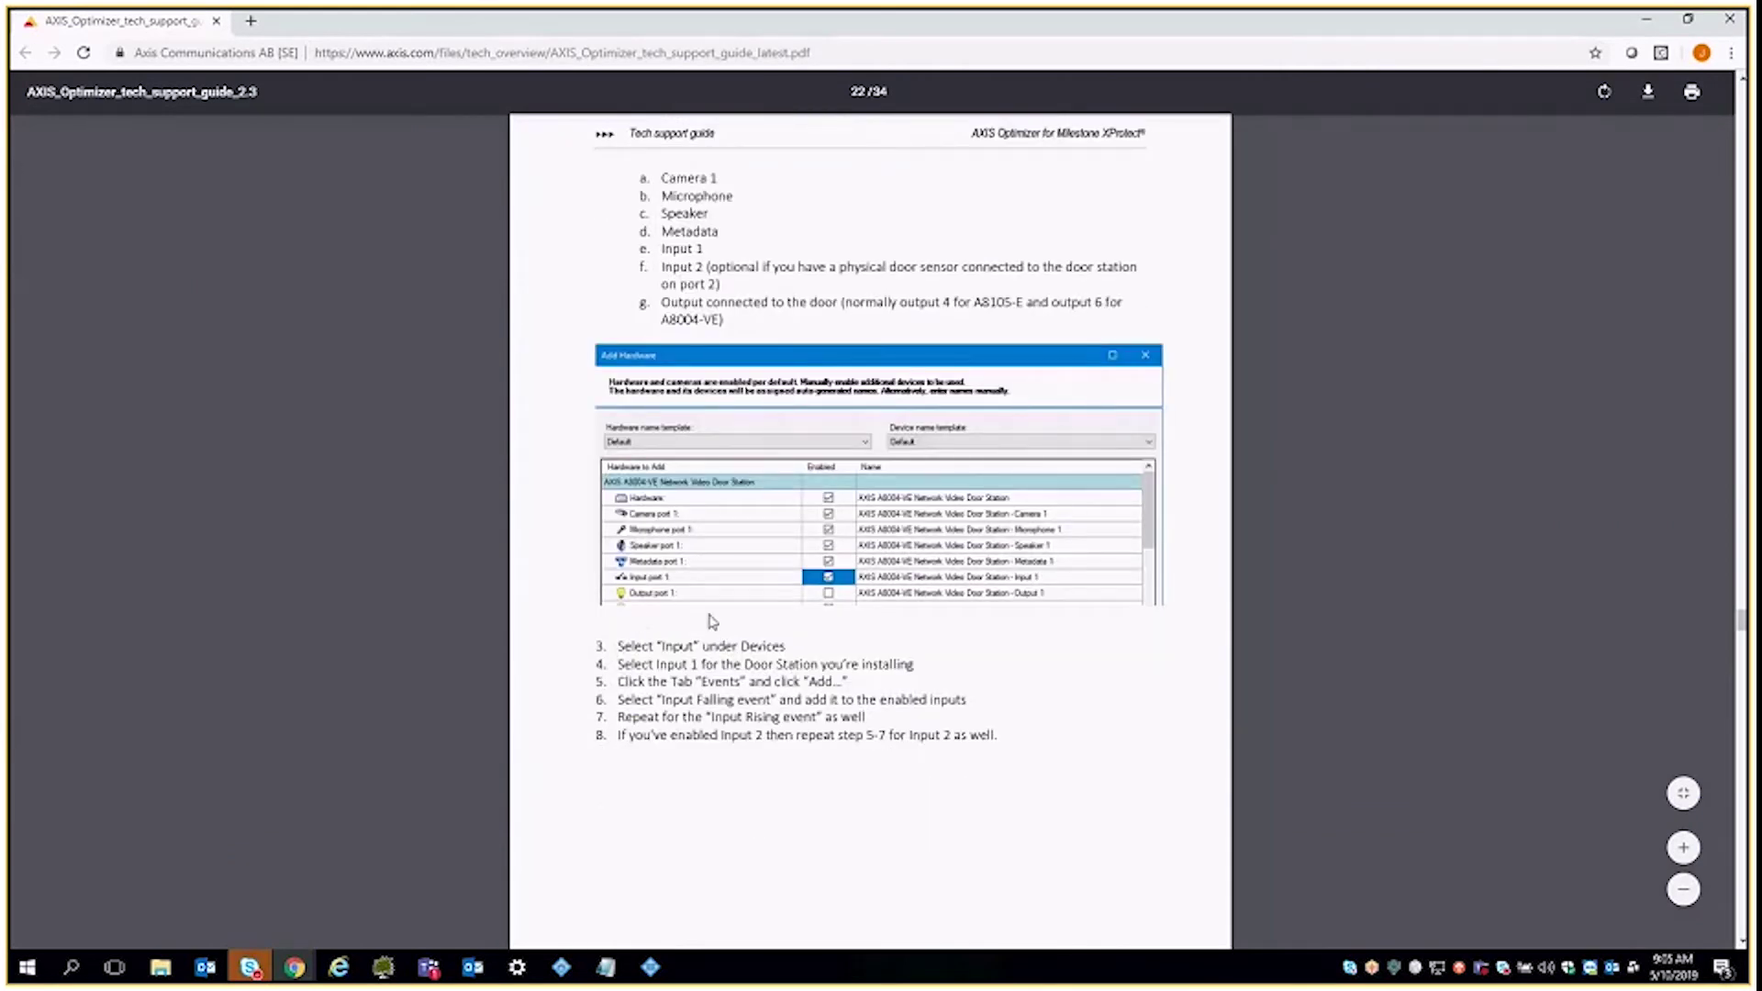
{"action": "scroll", "coordinate": [895, 506], "scroll_direction": "down", "scroll_amount": 1}
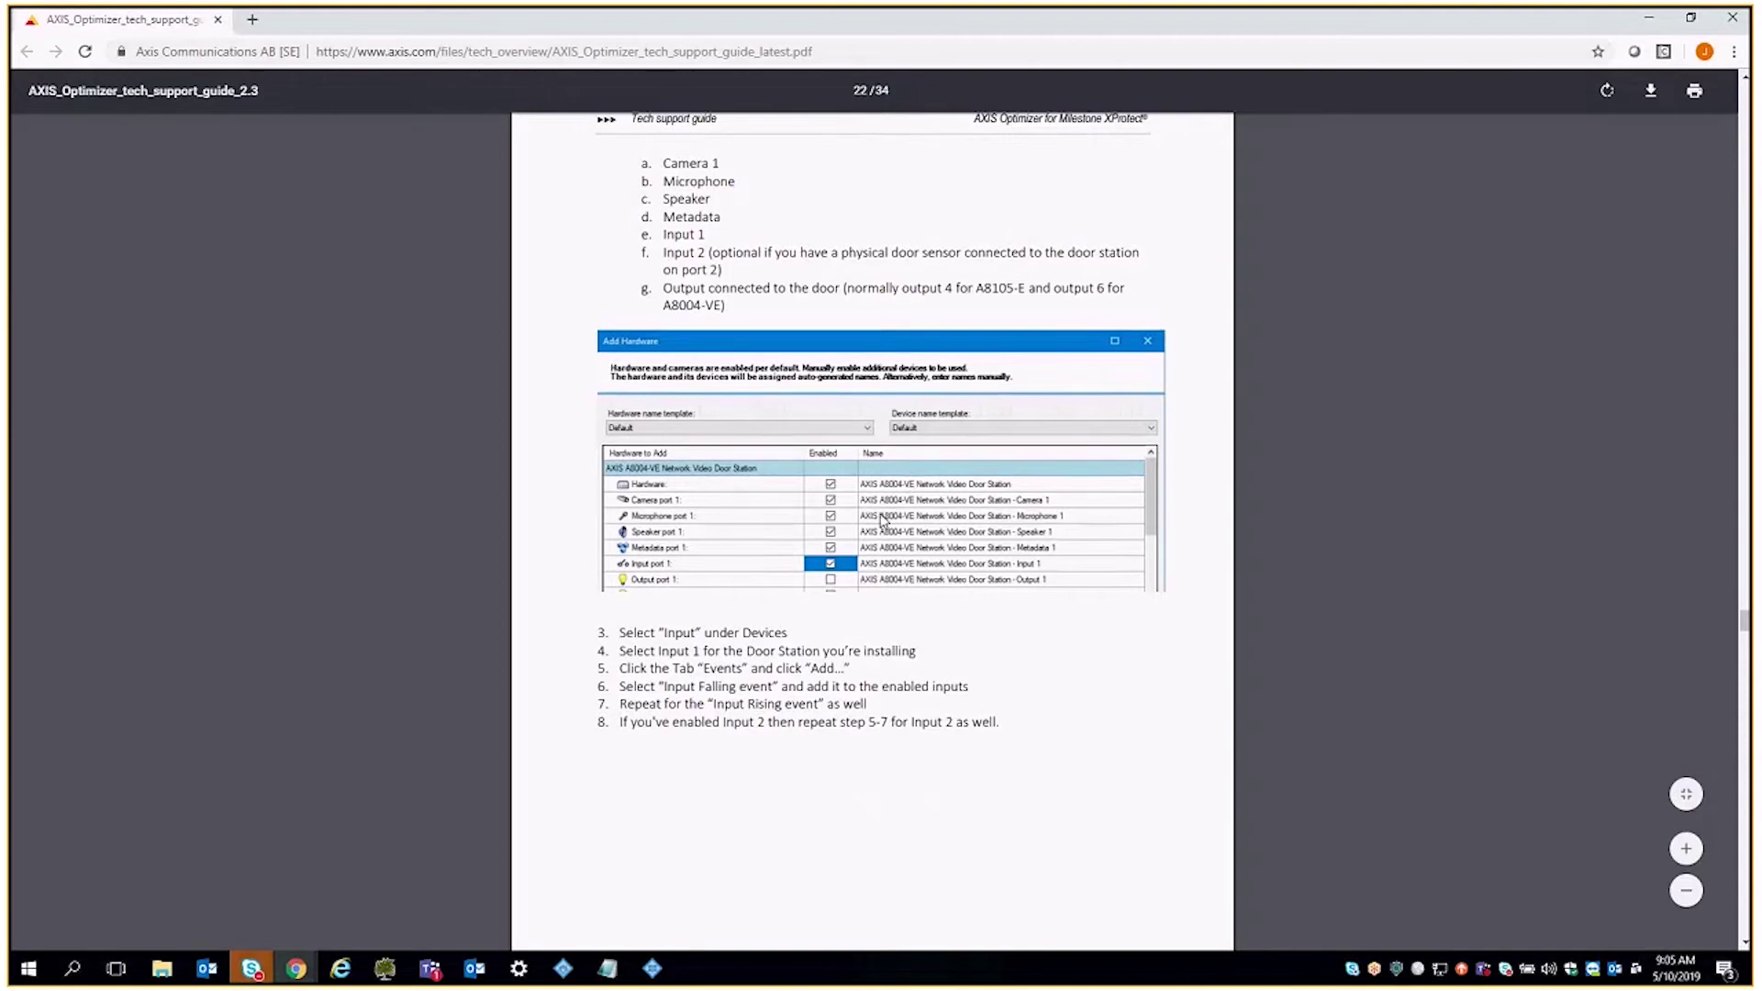
{"action": "scroll", "coordinate": [882, 520], "scroll_direction": "down", "scroll_amount": 9}
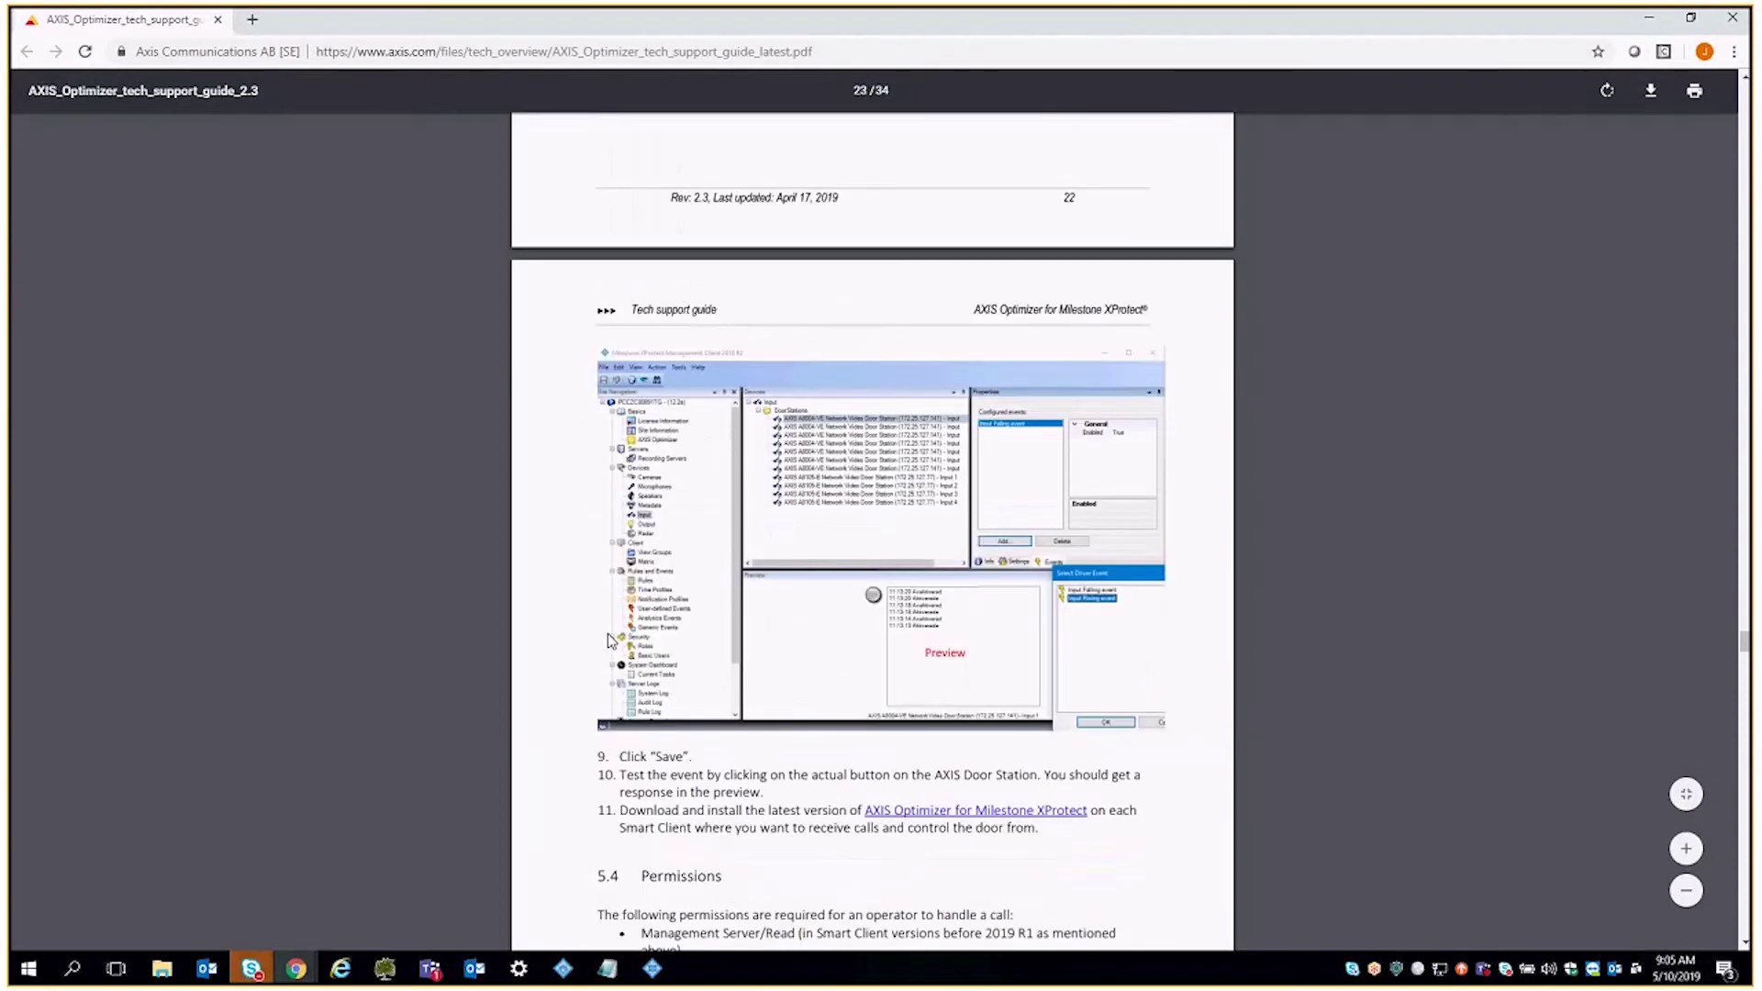
{"action": "scroll", "coordinate": [608, 639], "scroll_direction": "down", "scroll_amount": 3}
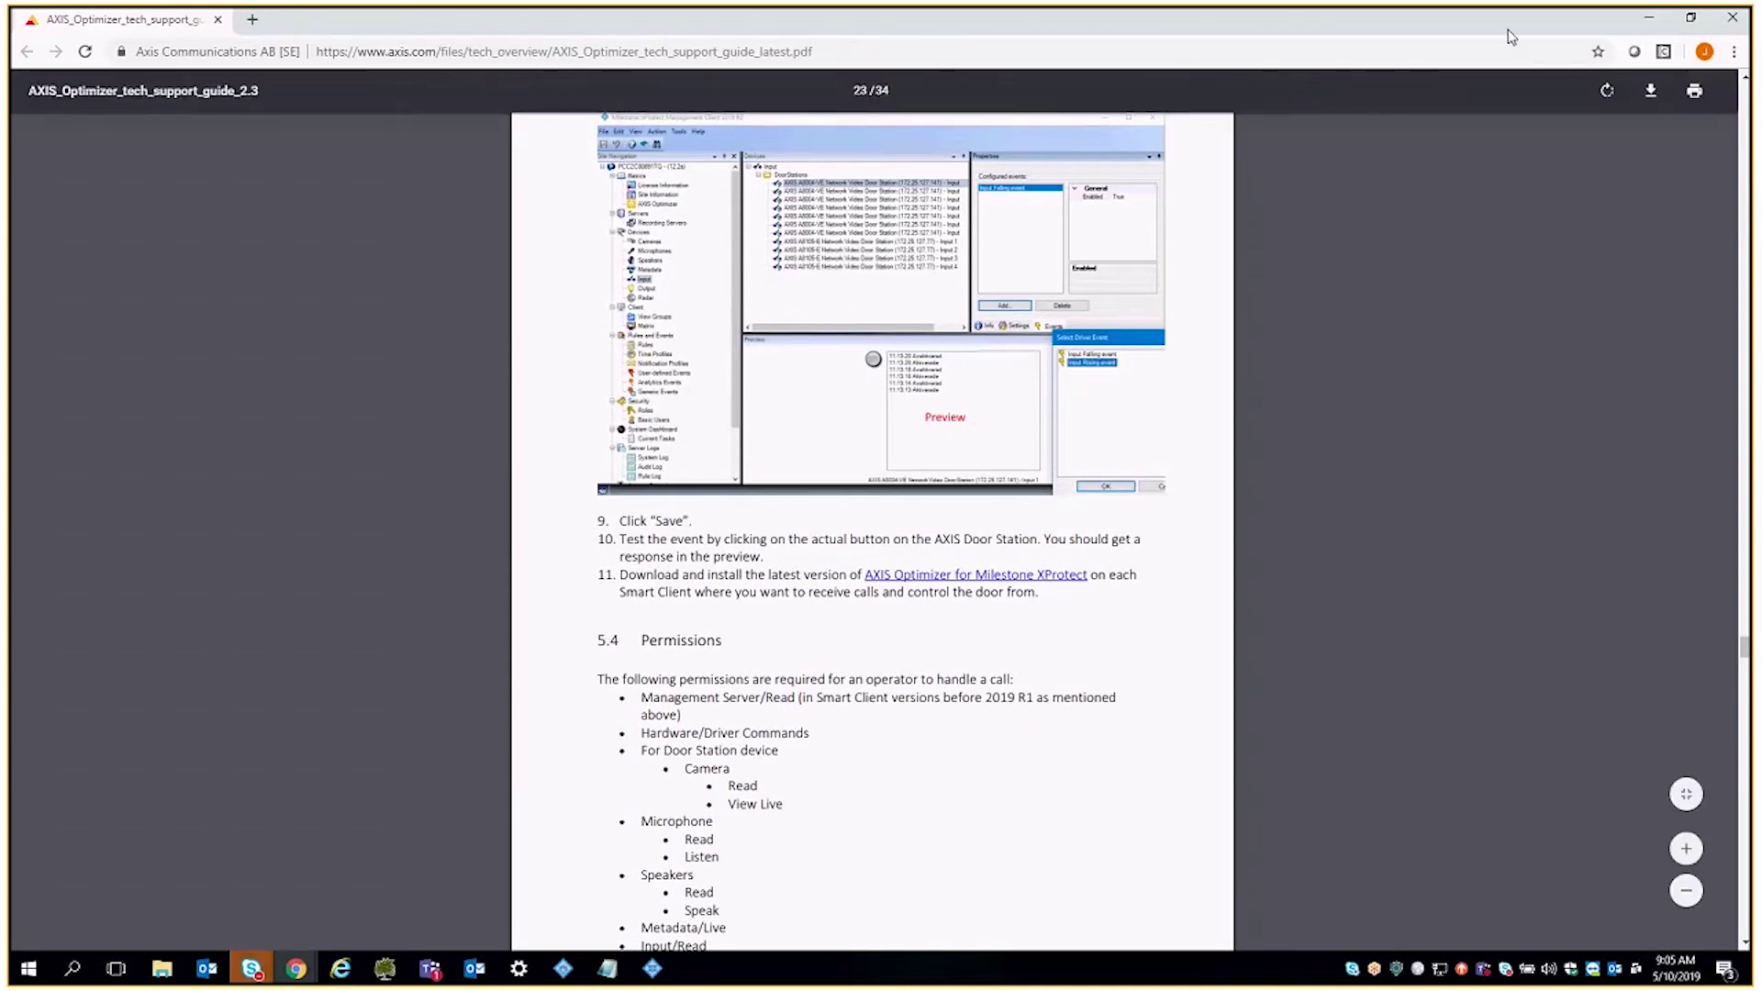
Read on through pages 21–26 to the Door Overlay section, then return to the Smart Client quad view
{"action": "scroll", "coordinate": [817, 633], "scroll_direction": "down", "scroll_amount": 5}
{"action": "scroll", "coordinate": [818, 633], "scroll_direction": "down", "scroll_amount": 16}
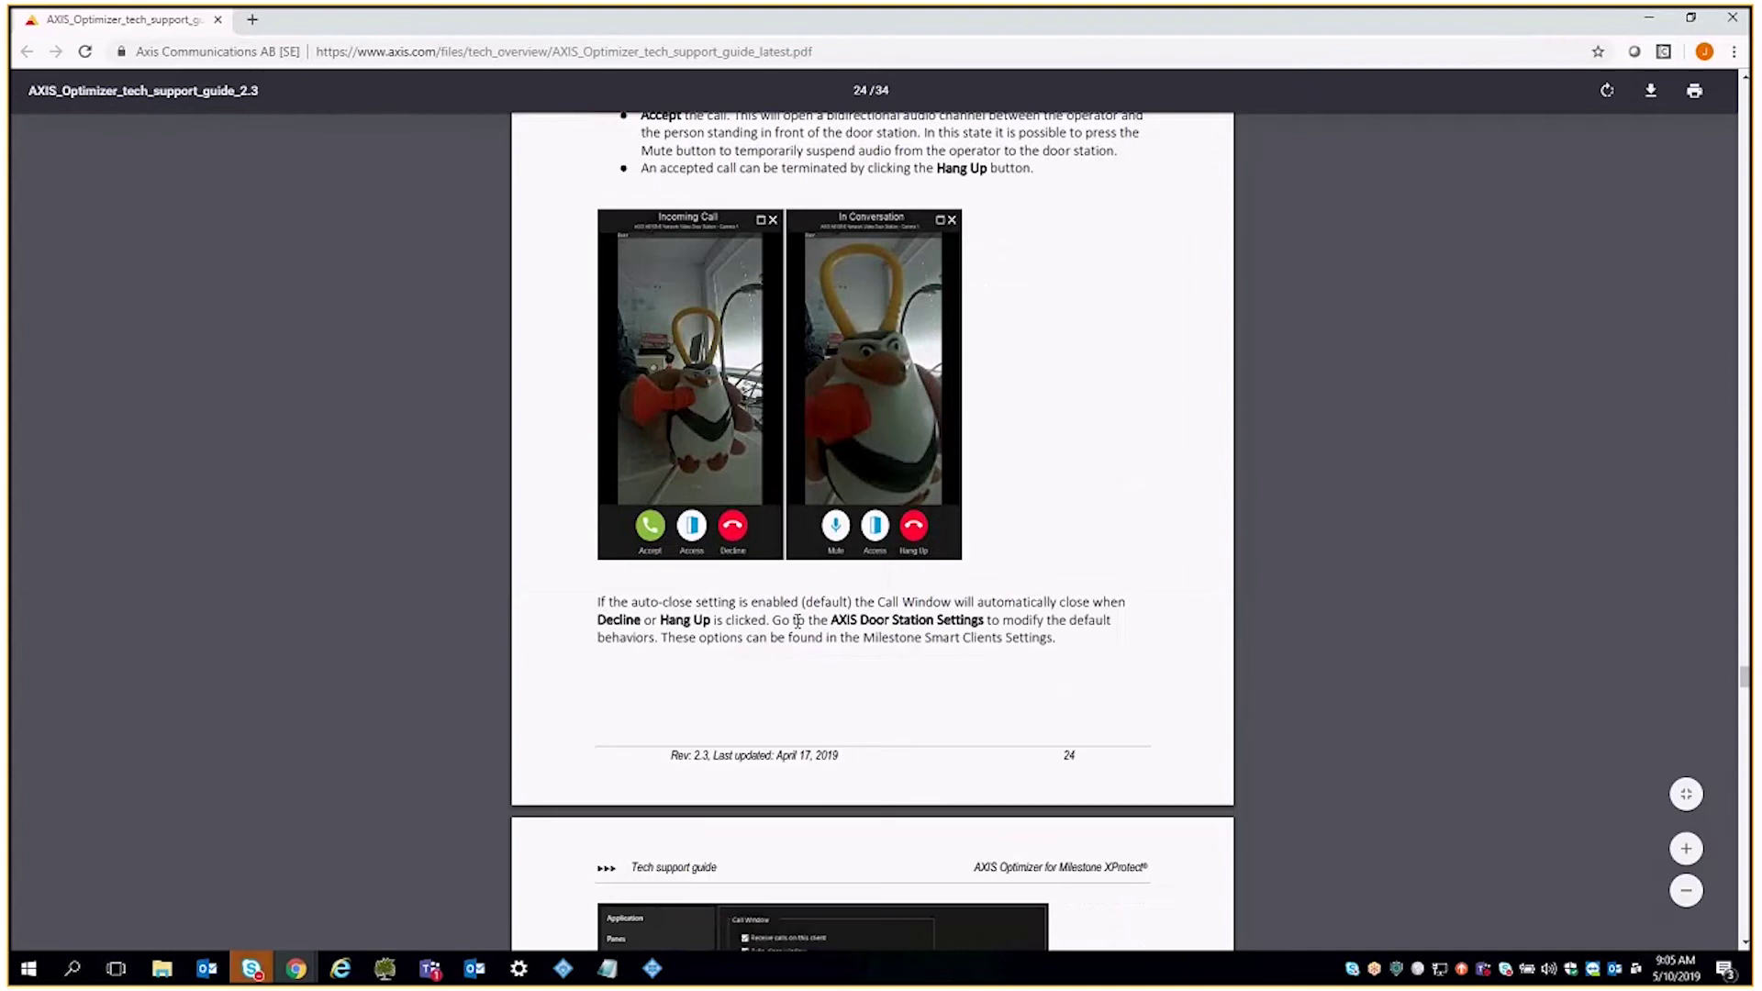
{"action": "scroll", "coordinate": [789, 610], "scroll_direction": "down", "scroll_amount": 2}
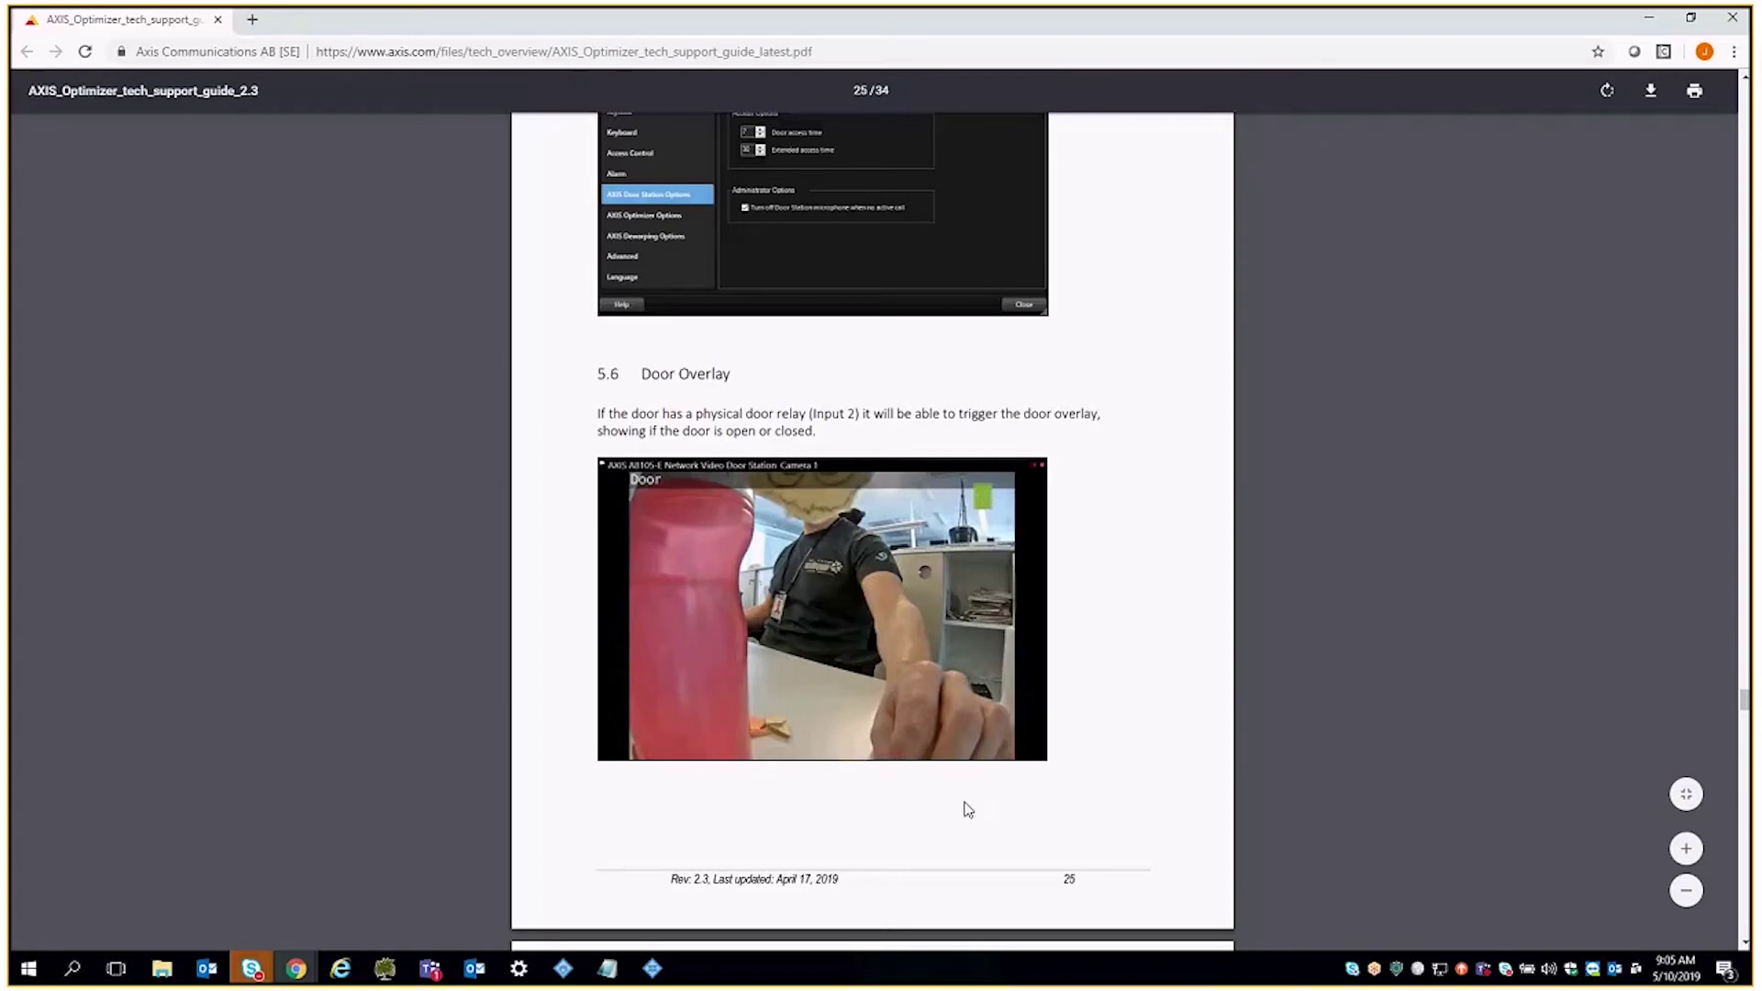
{"action": "scroll", "coordinate": [815, 618], "scroll_direction": "down", "scroll_amount": 6}
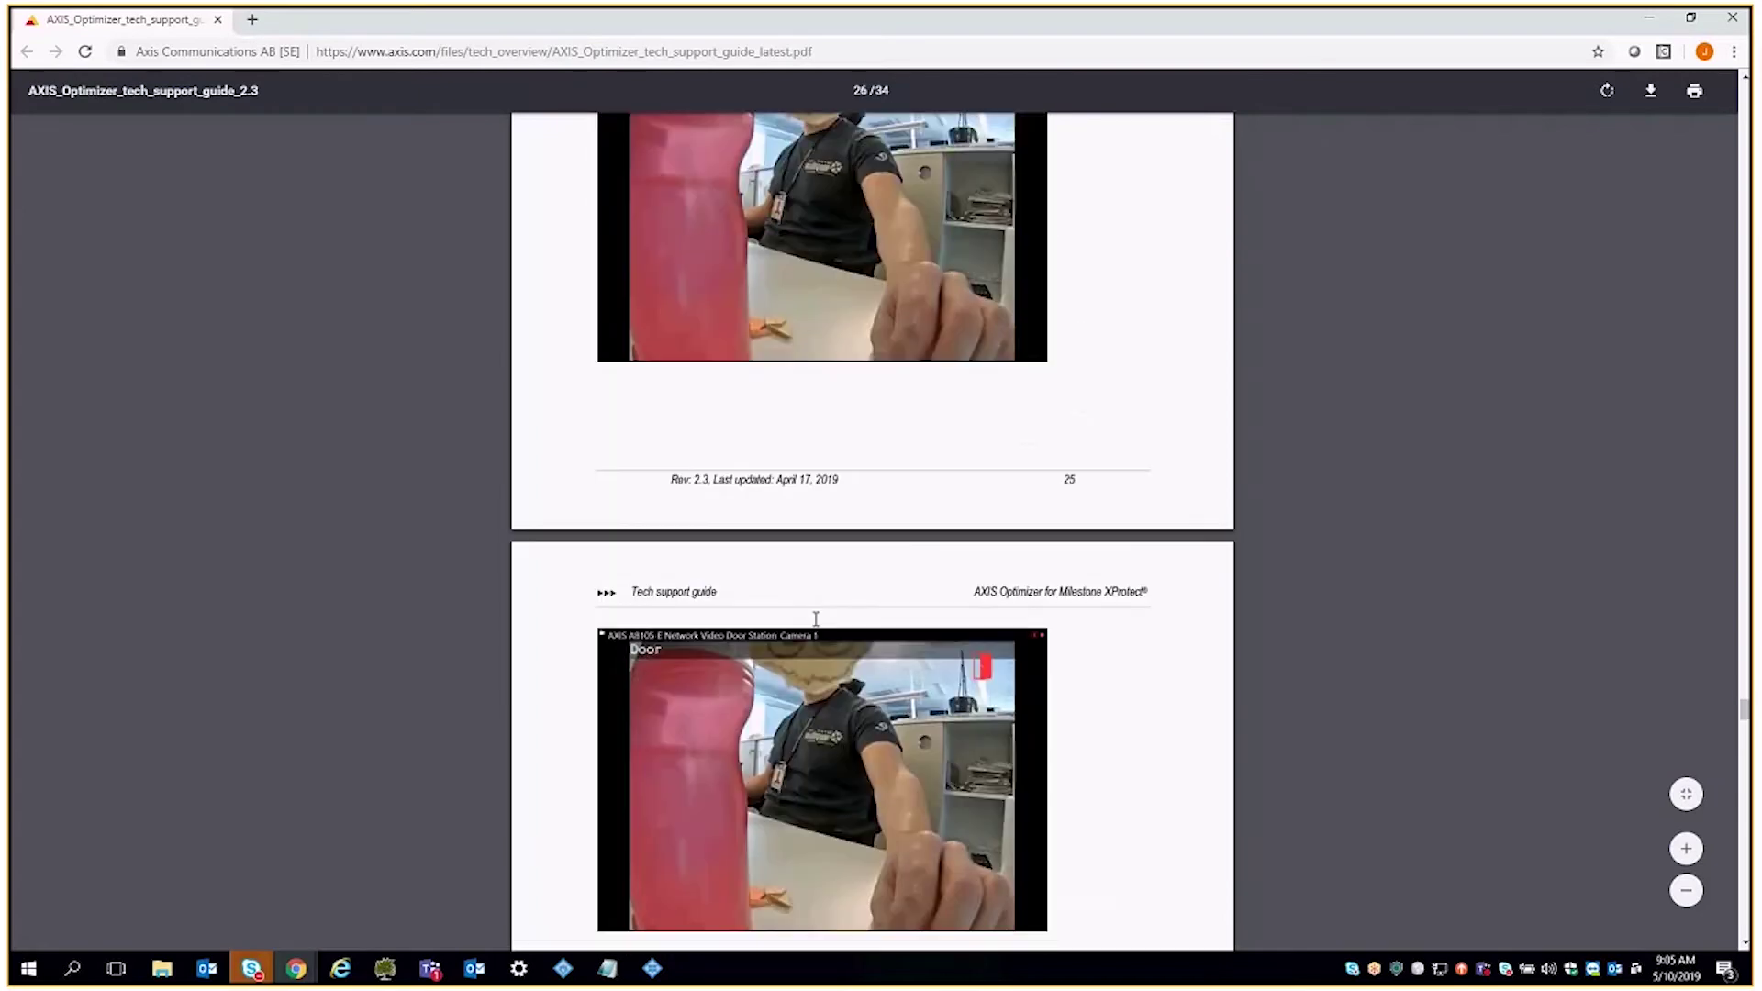
{"action": "scroll", "coordinate": [975, 403], "scroll_direction": "up", "scroll_amount": 4}
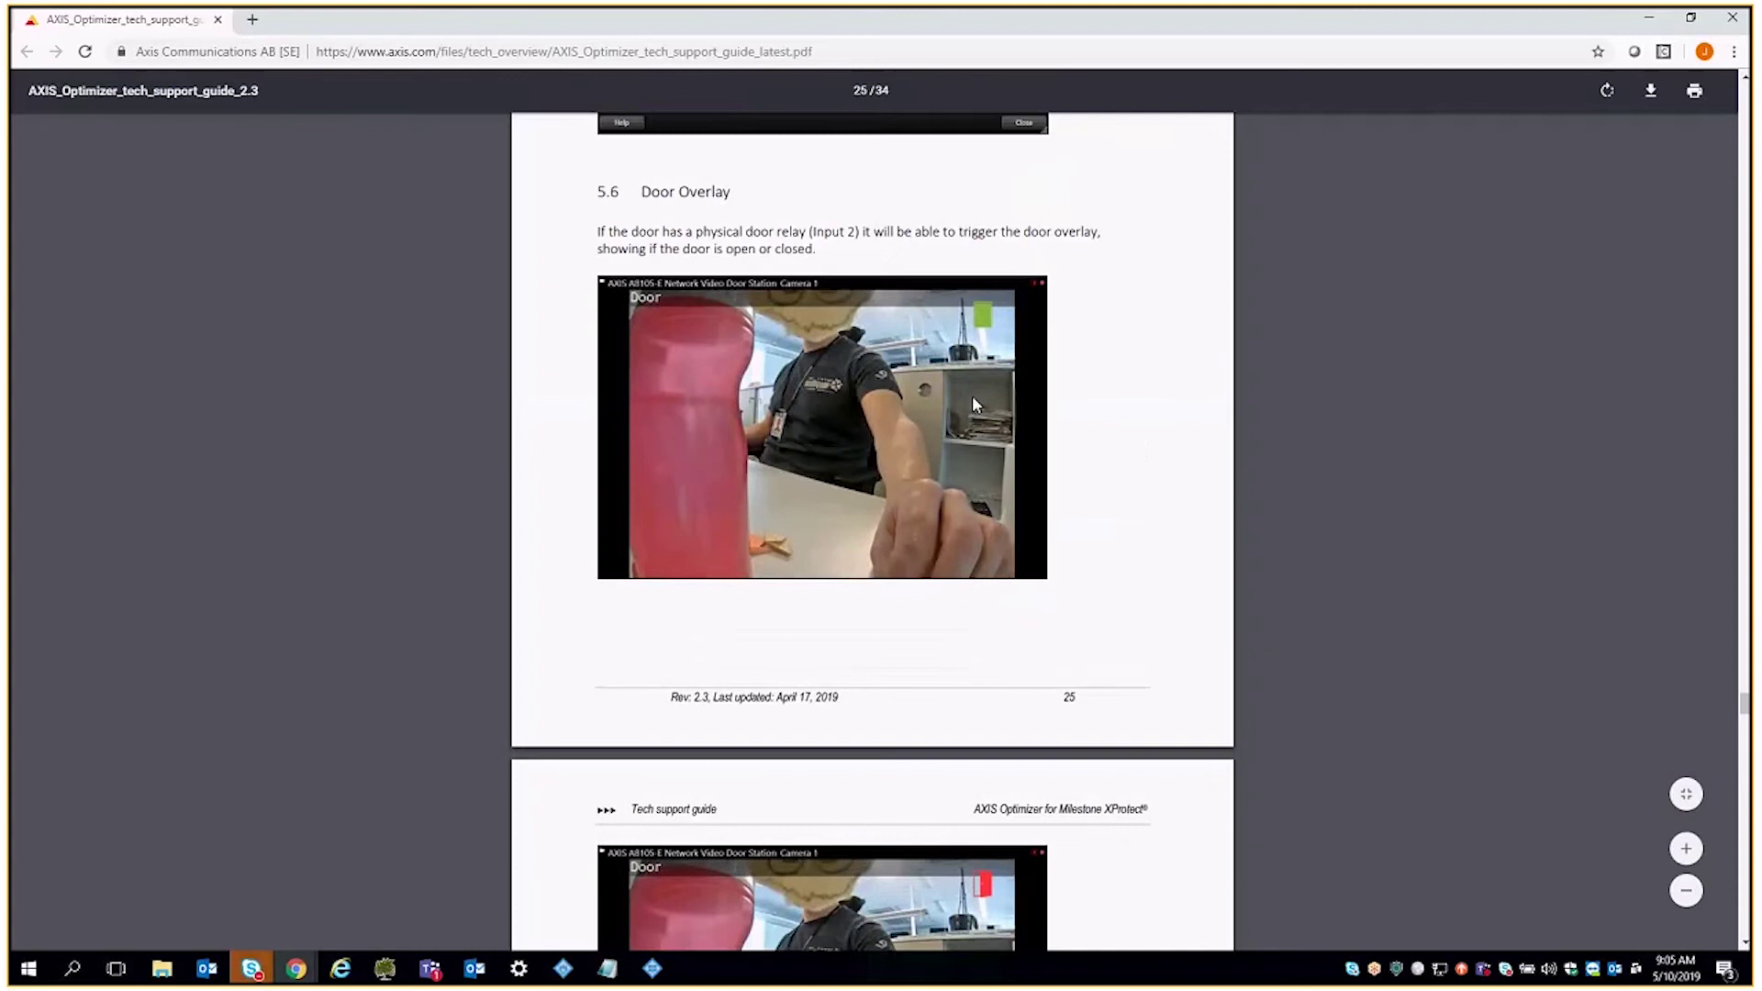
{"action": "scroll", "coordinate": [969, 402], "scroll_direction": "down", "scroll_amount": 3}
{"action": "left_click", "coordinate": [652, 968]}
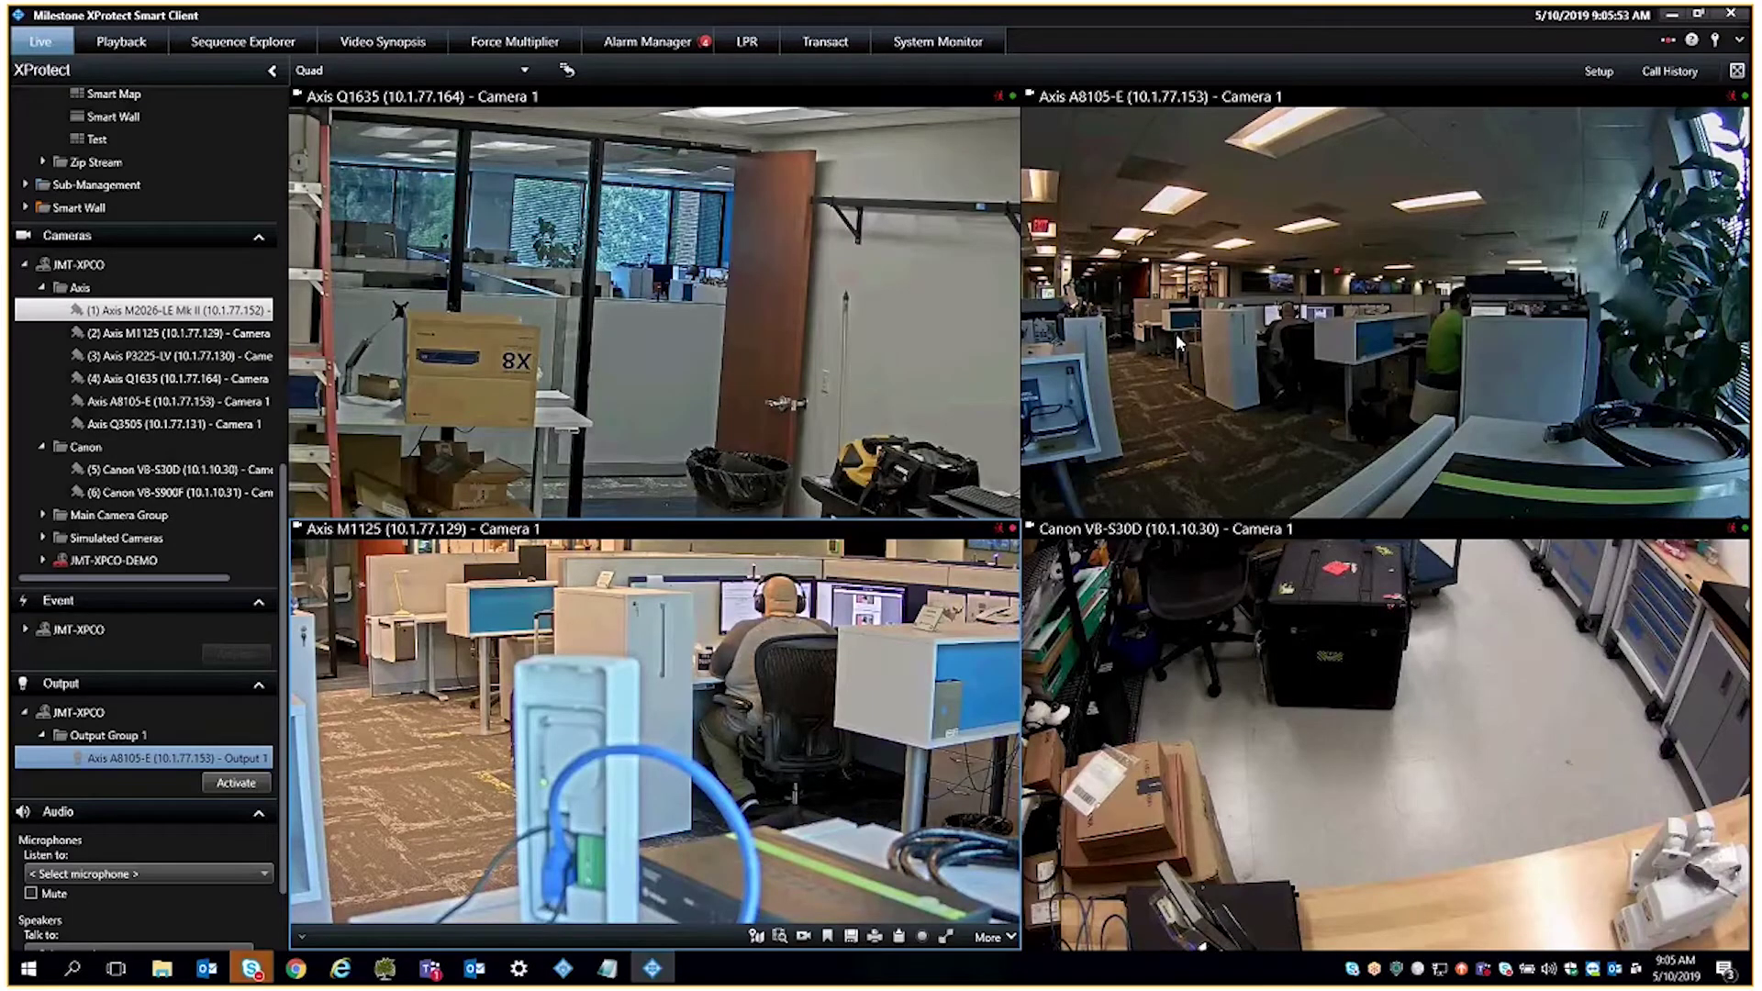
Show the A8105-E door camera full size and answer the incoming door station call
{"action": "double_click", "coordinate": [1176, 333]}
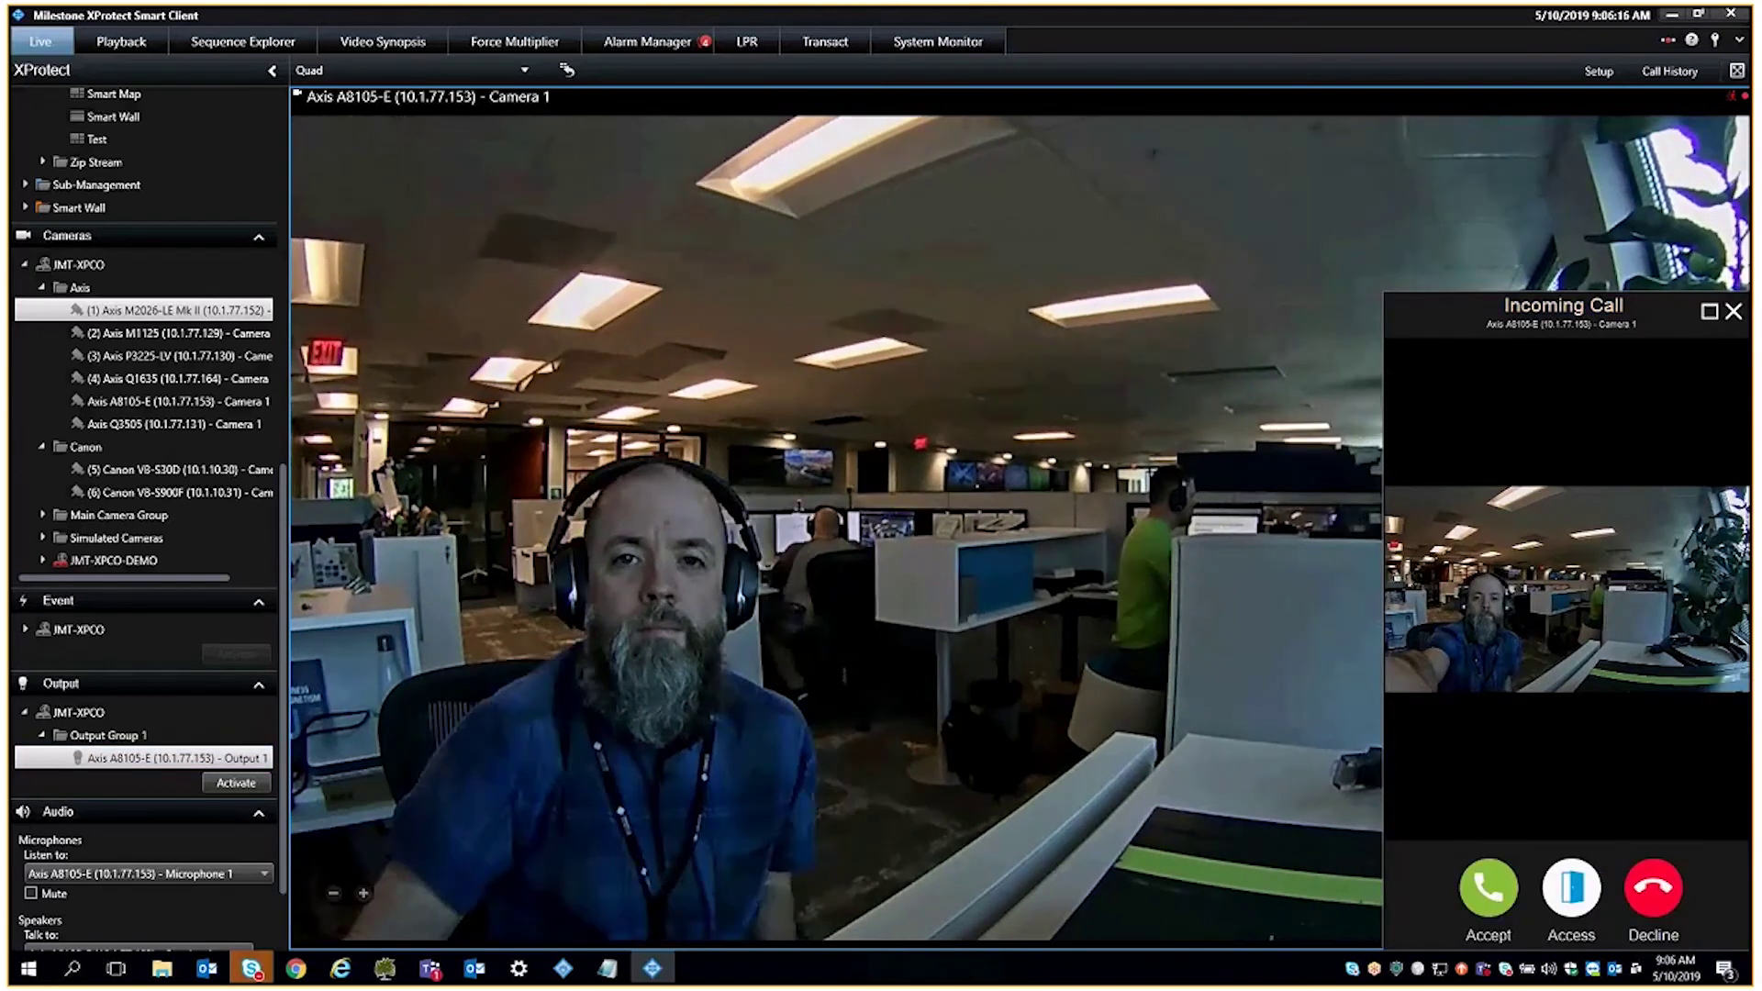
{"action": "mouse_move", "coordinate": [807, 619]}
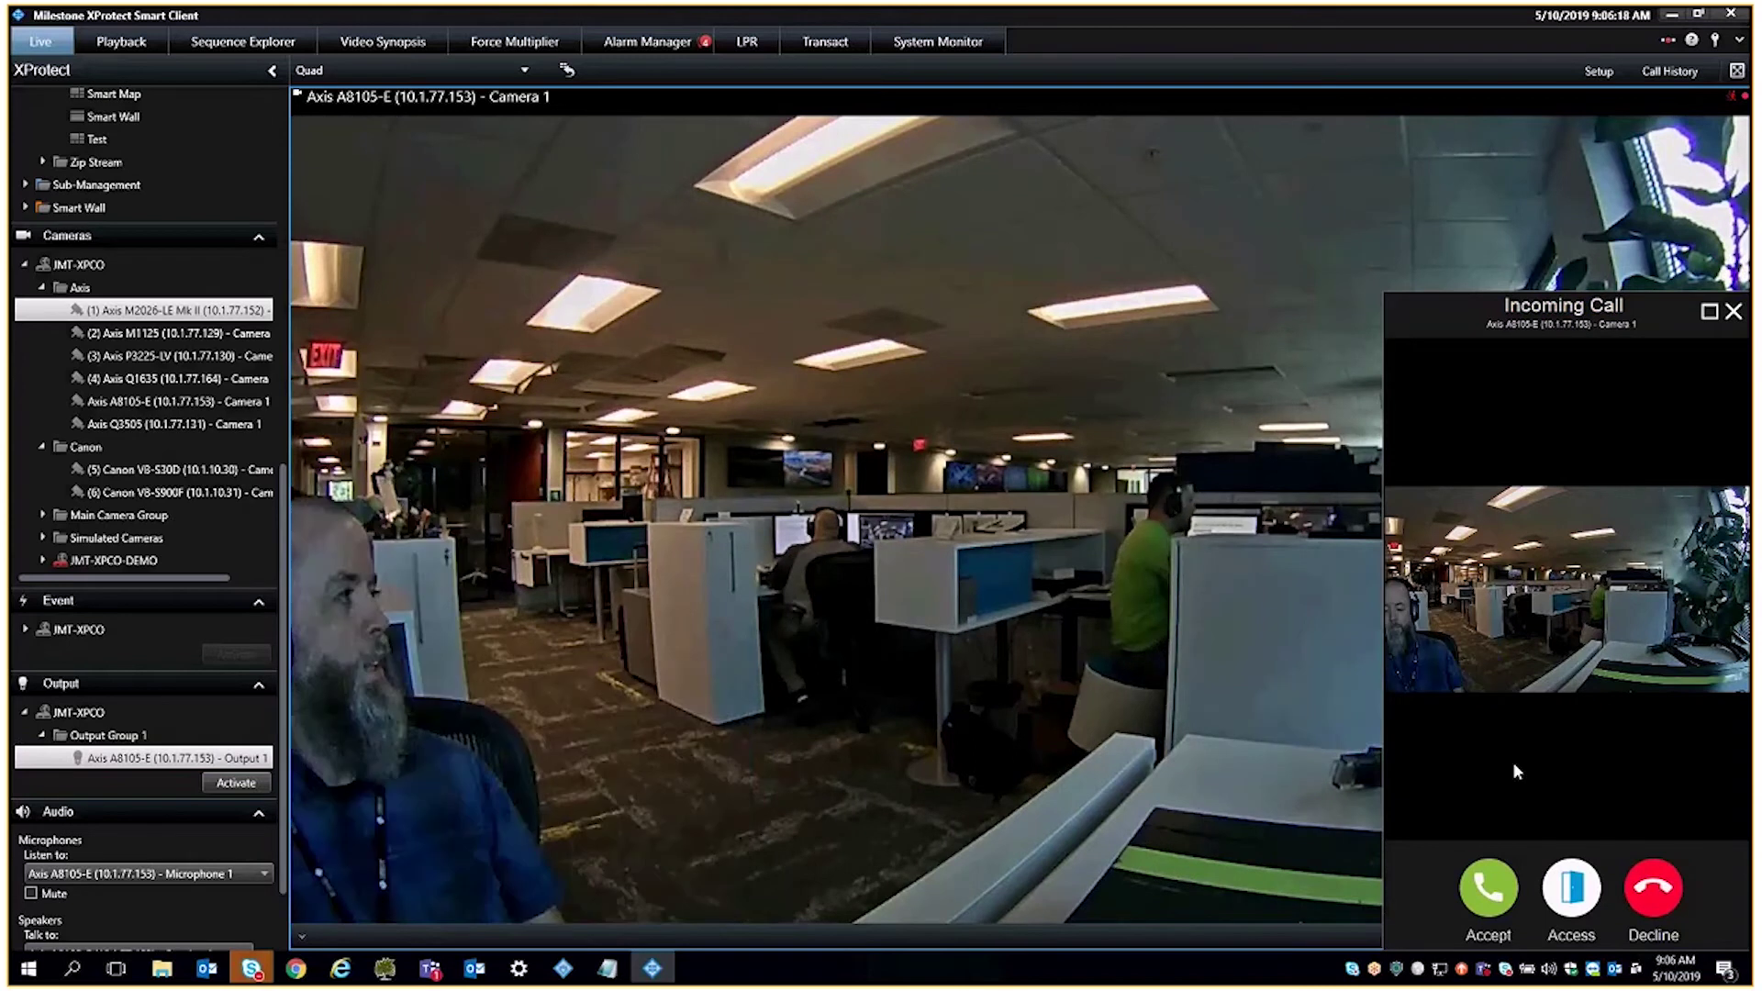
{"action": "left_click", "coordinate": [1488, 889]}
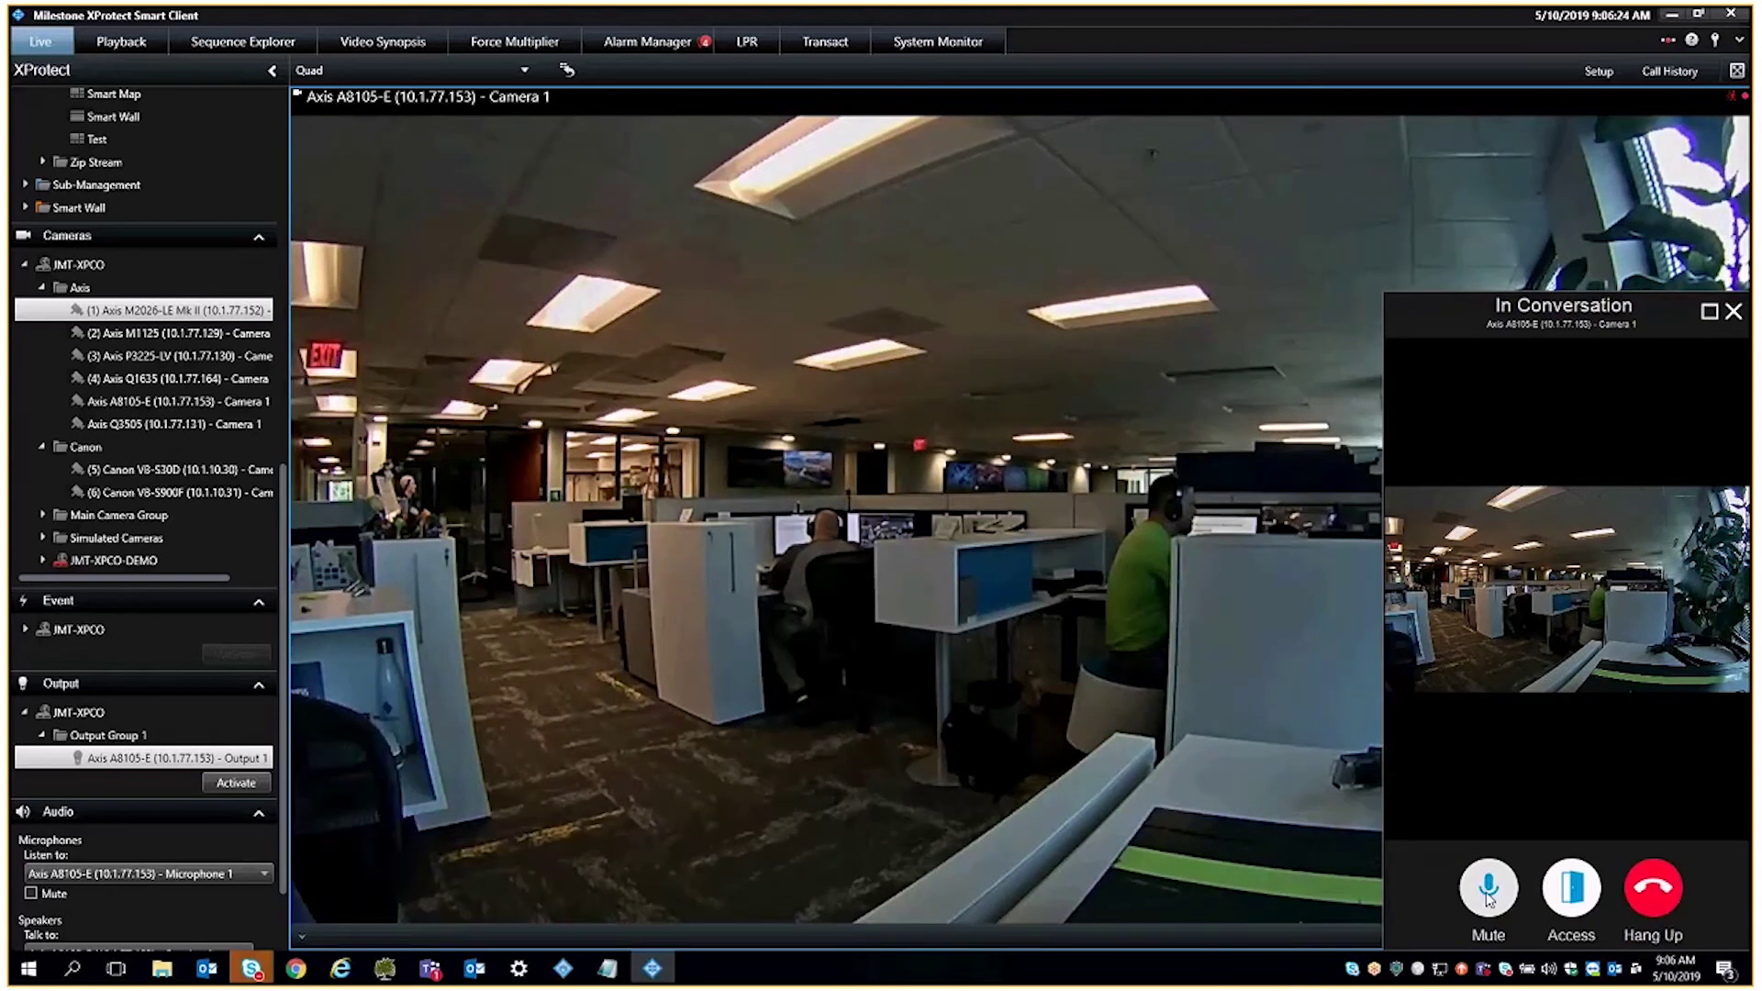
Grant the visitor door access, hang up the call, and mute the microphone
{"action": "left_click", "coordinate": [1579, 897]}
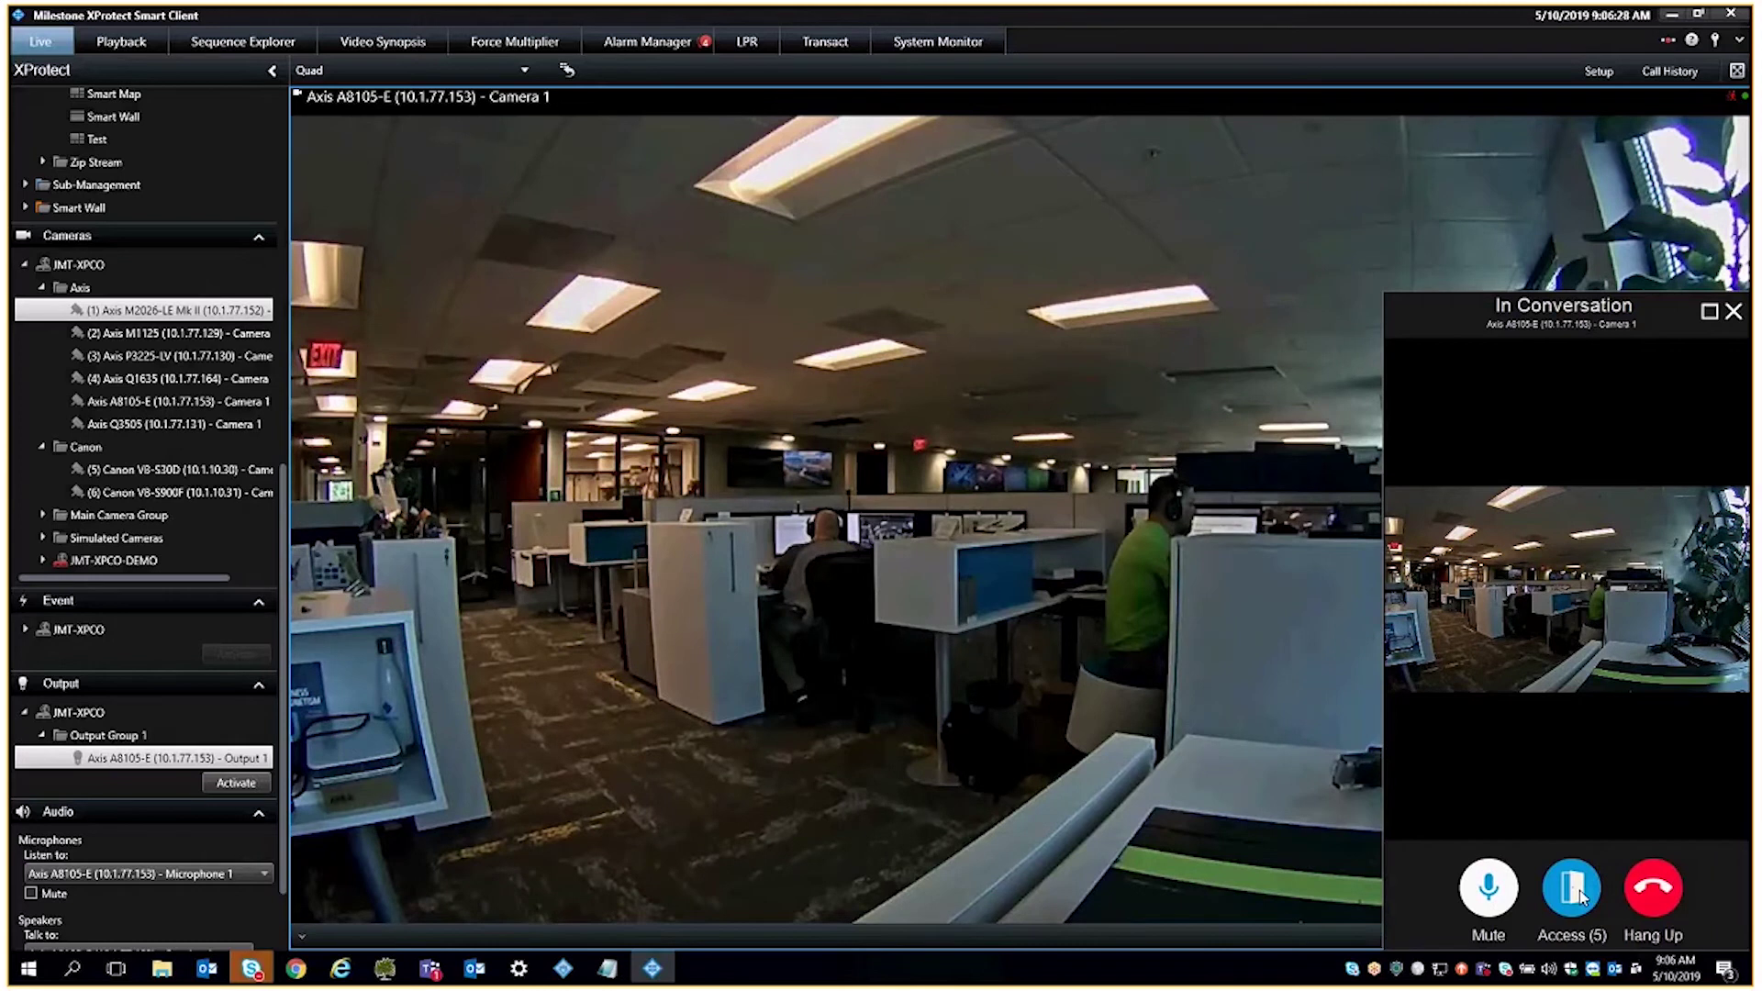
{"action": "left_click", "coordinate": [1650, 888]}
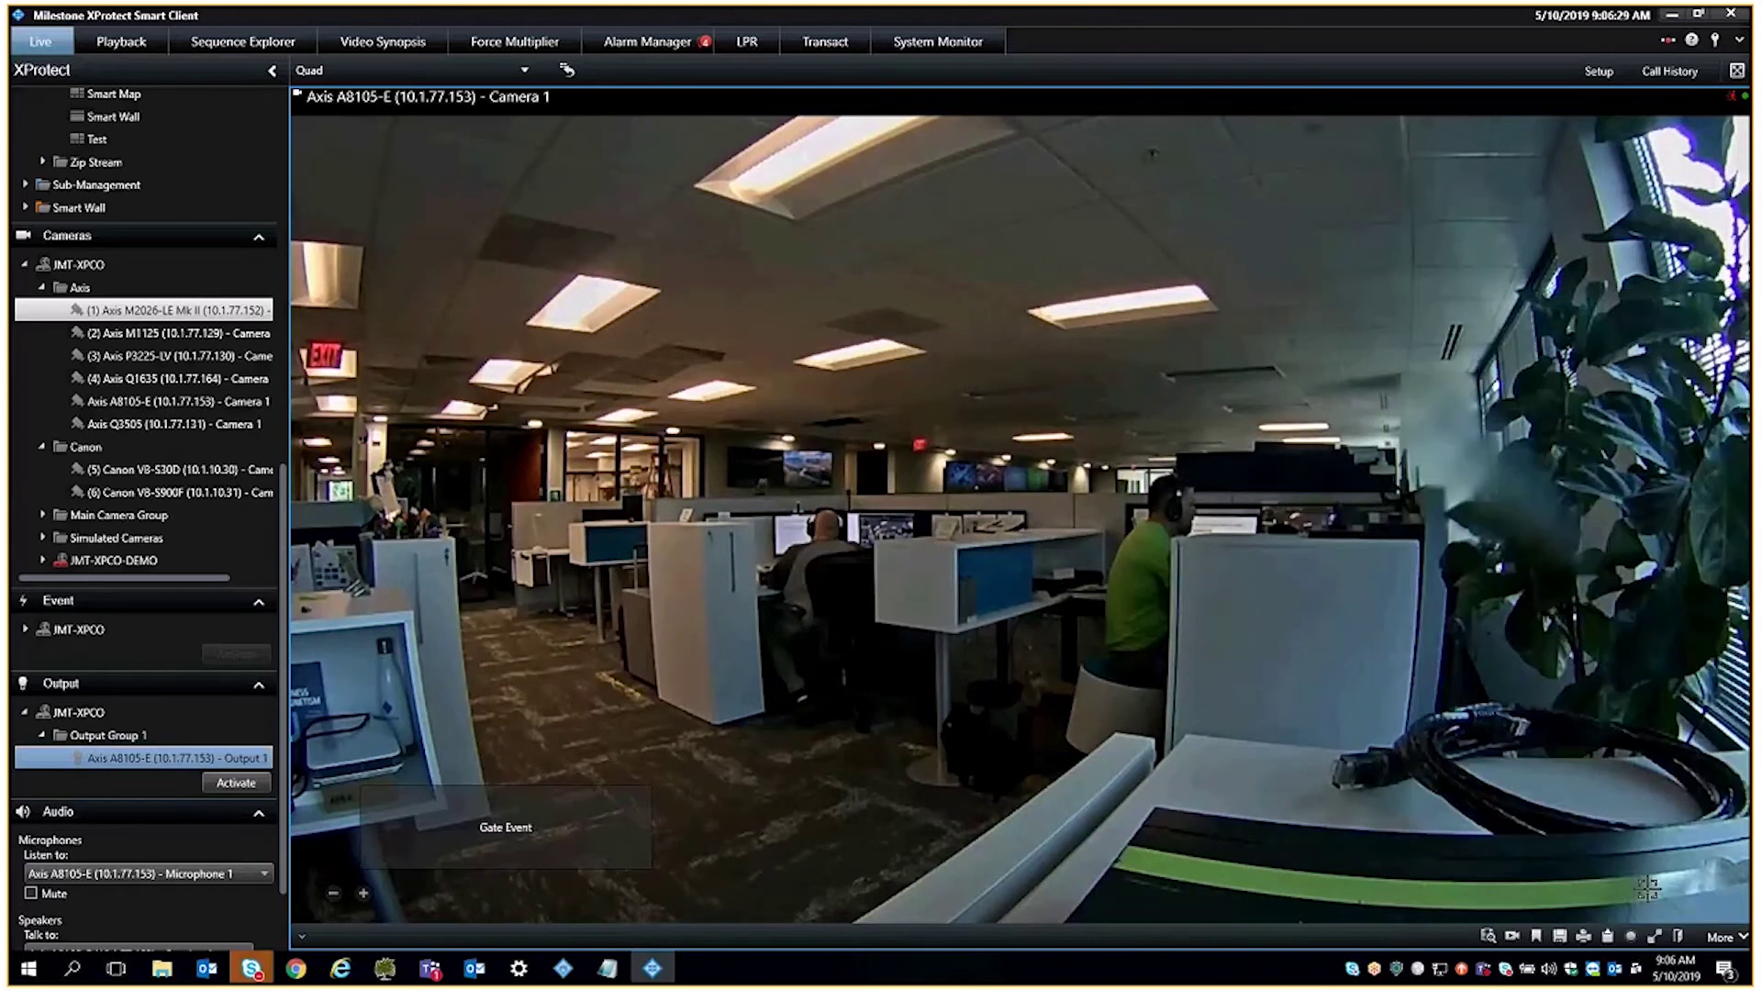
{"action": "left_click", "coordinate": [32, 893]}
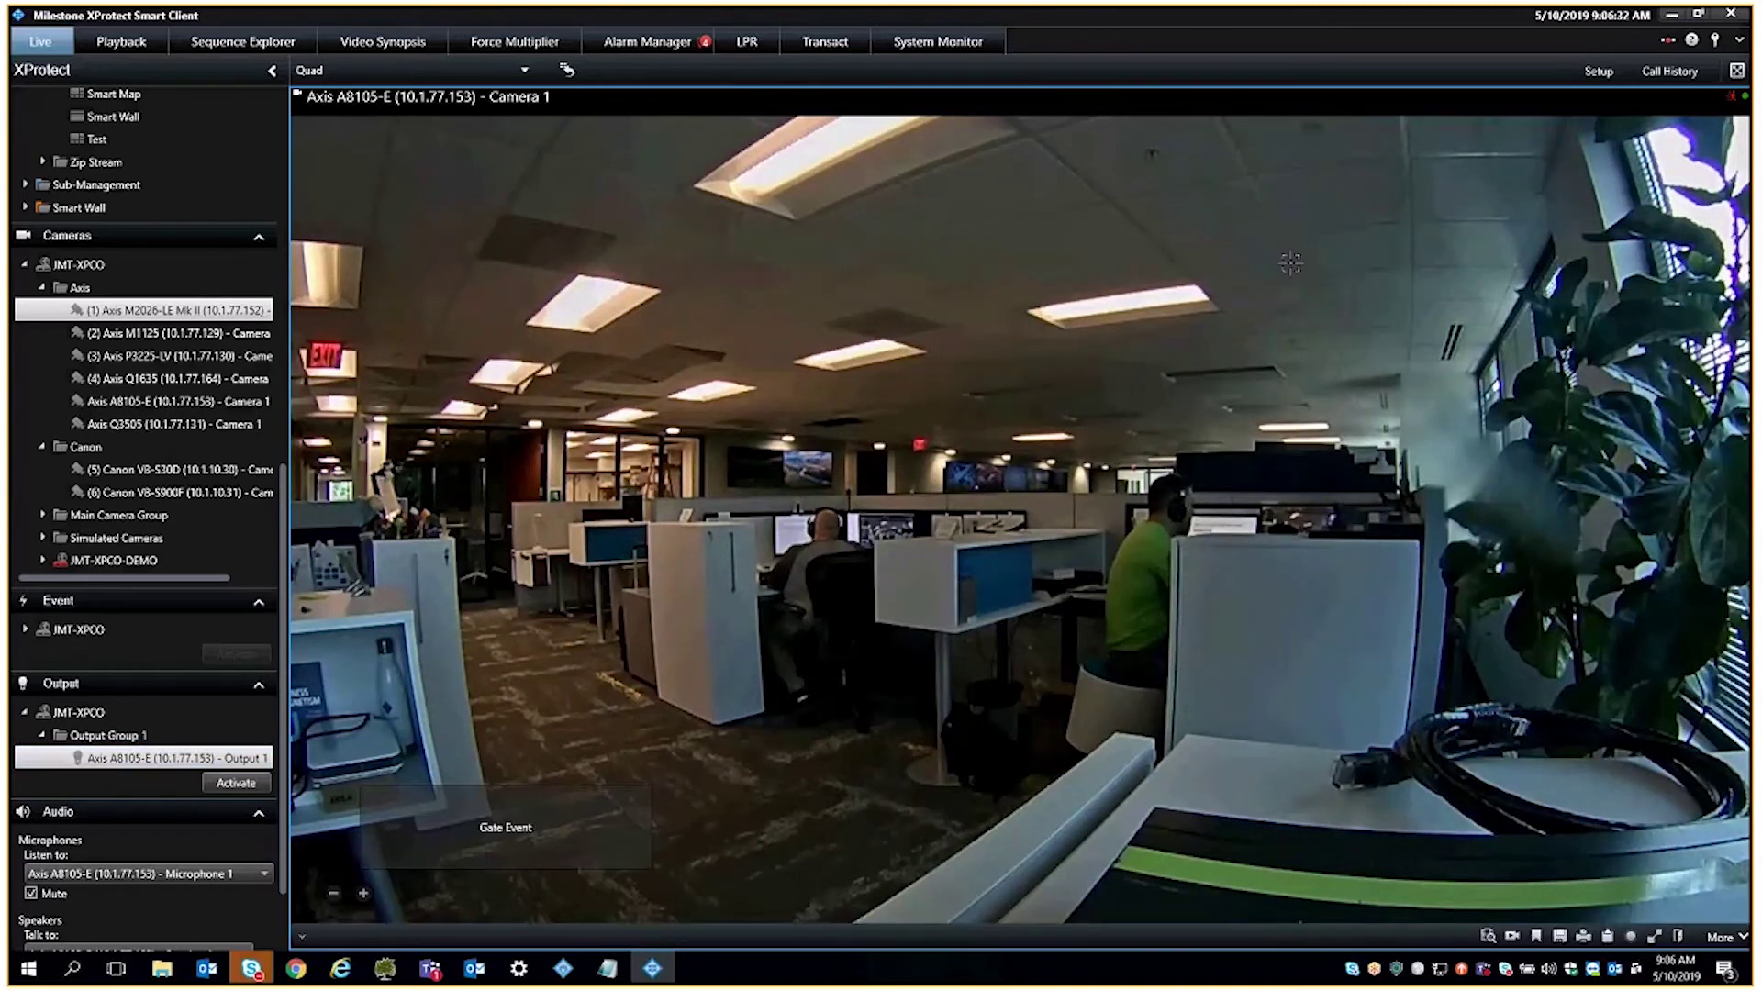
{"action": "left_click", "coordinate": [1738, 42]}
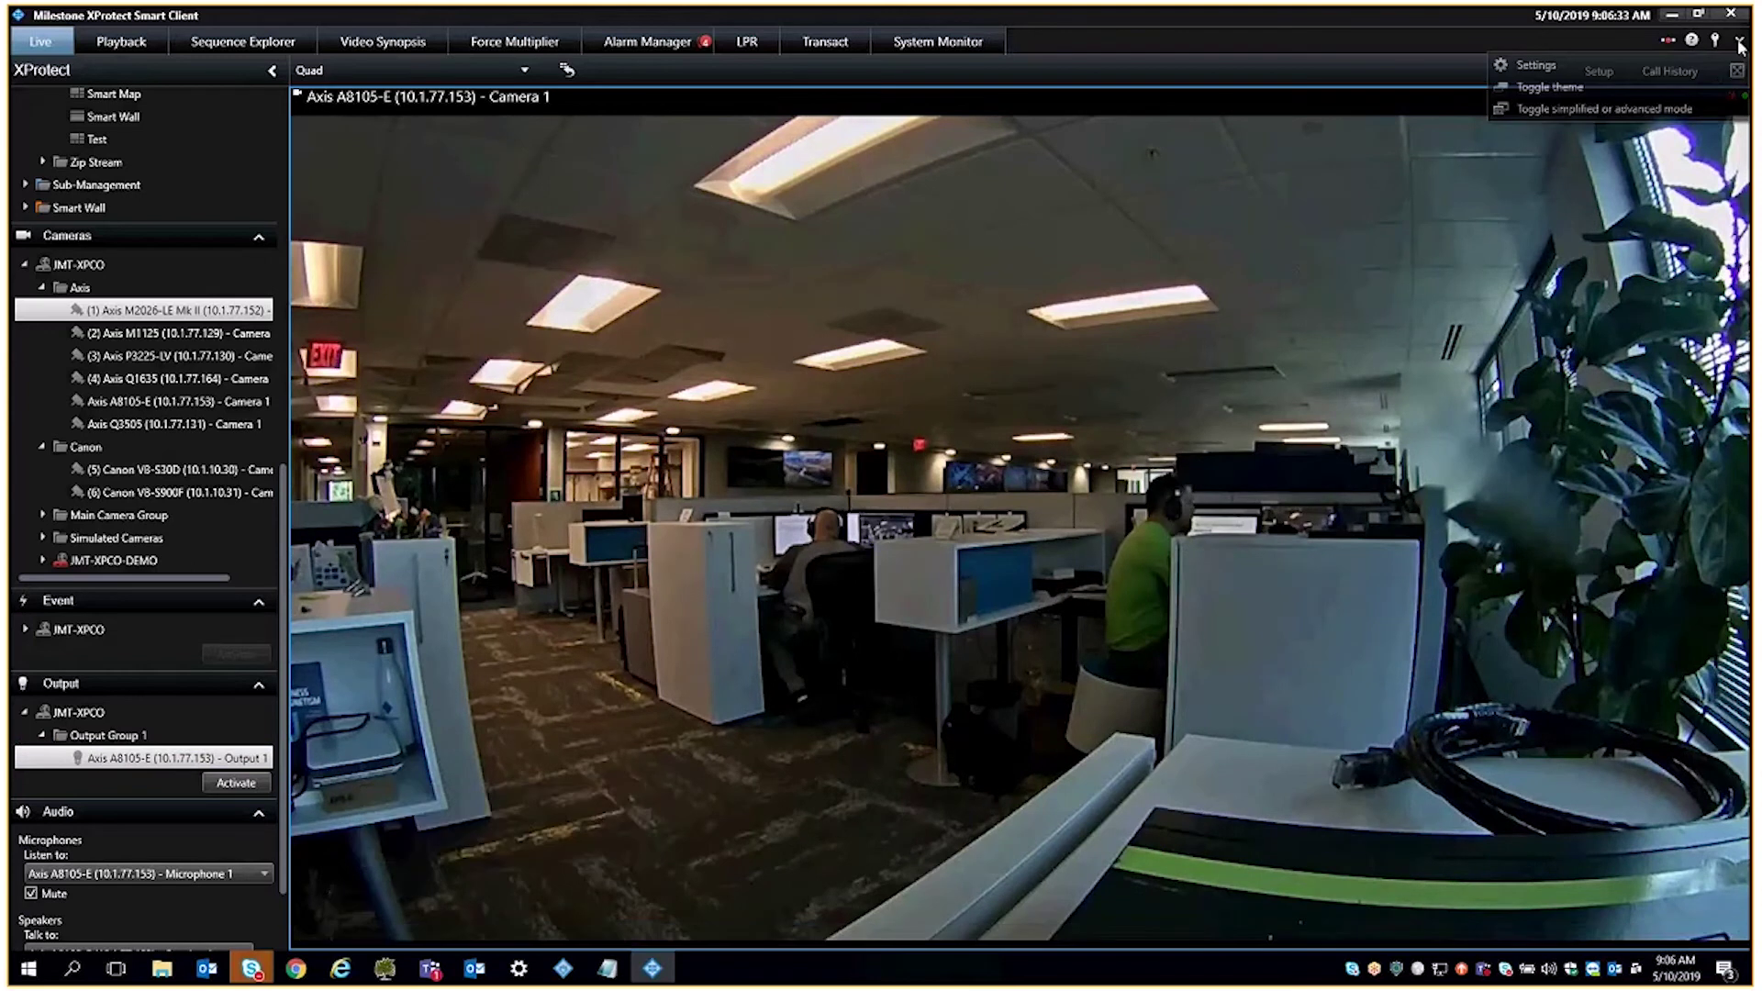
{"action": "left_click", "coordinate": [1513, 72]}
{"action": "left_click", "coordinate": [298, 642]}
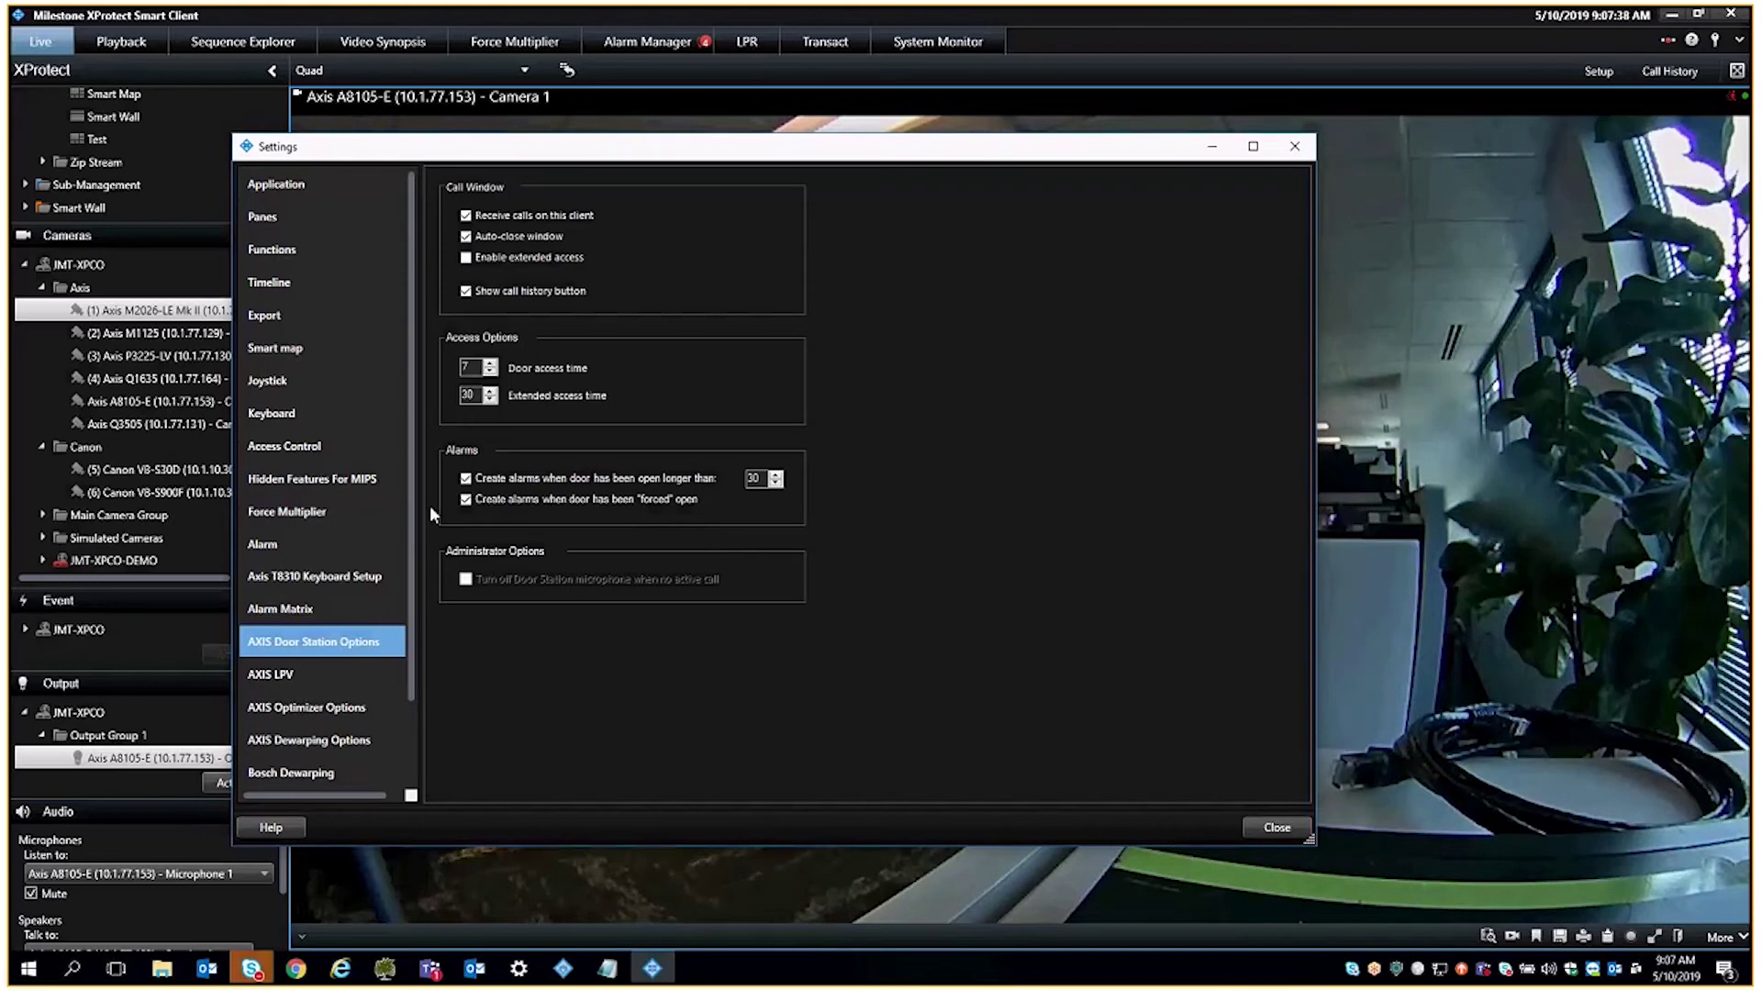
{"action": "left_click", "coordinate": [1259, 828]}
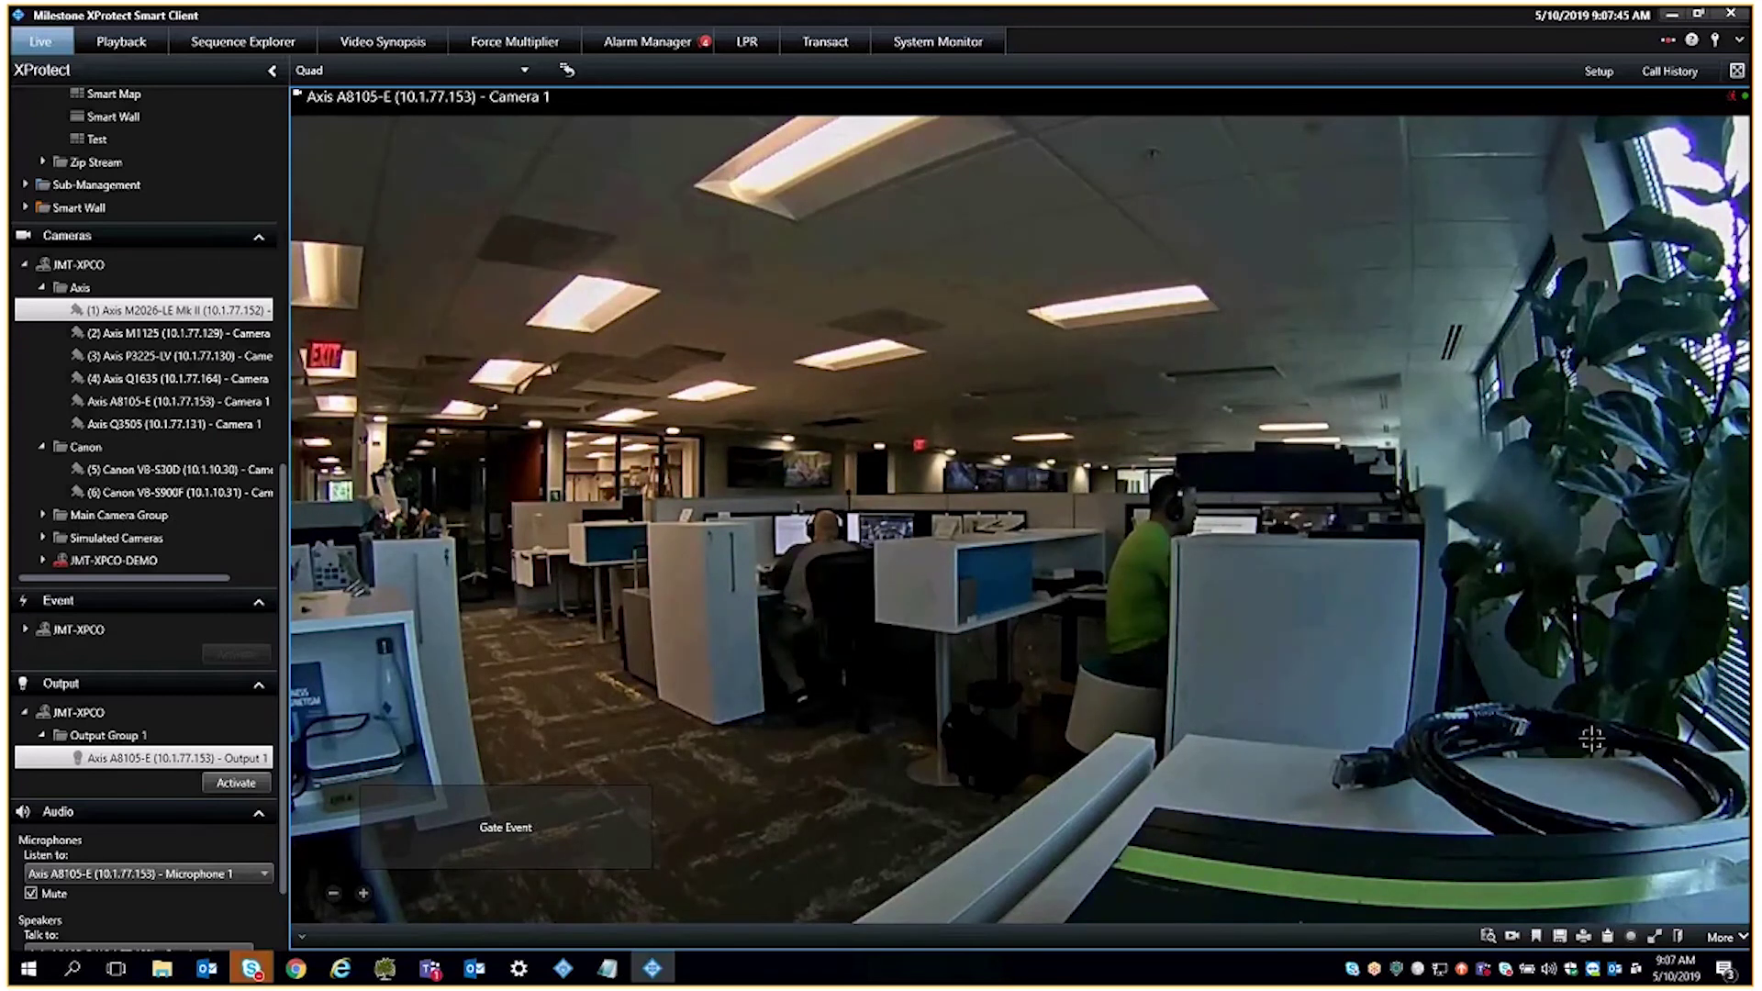
Open the door station's Call History, center the window, and play back the 8:32:13 AM call
{"action": "left_click", "coordinate": [1682, 936]}
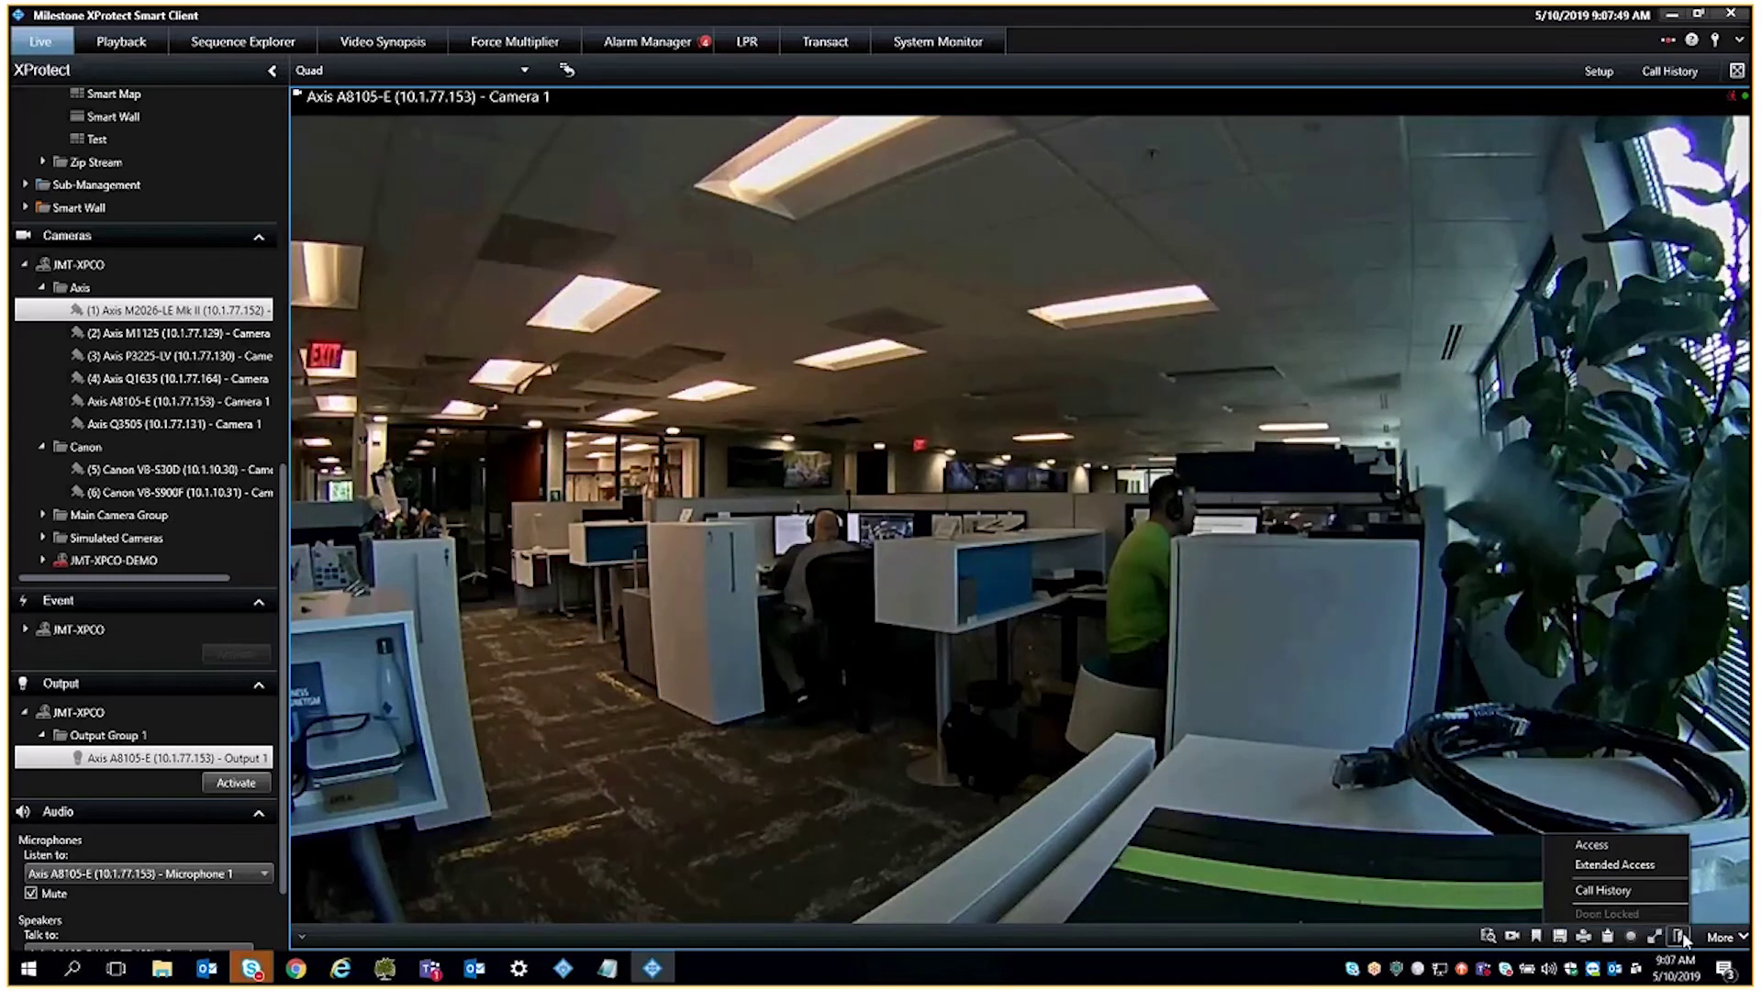
{"action": "left_click", "coordinate": [1599, 891]}
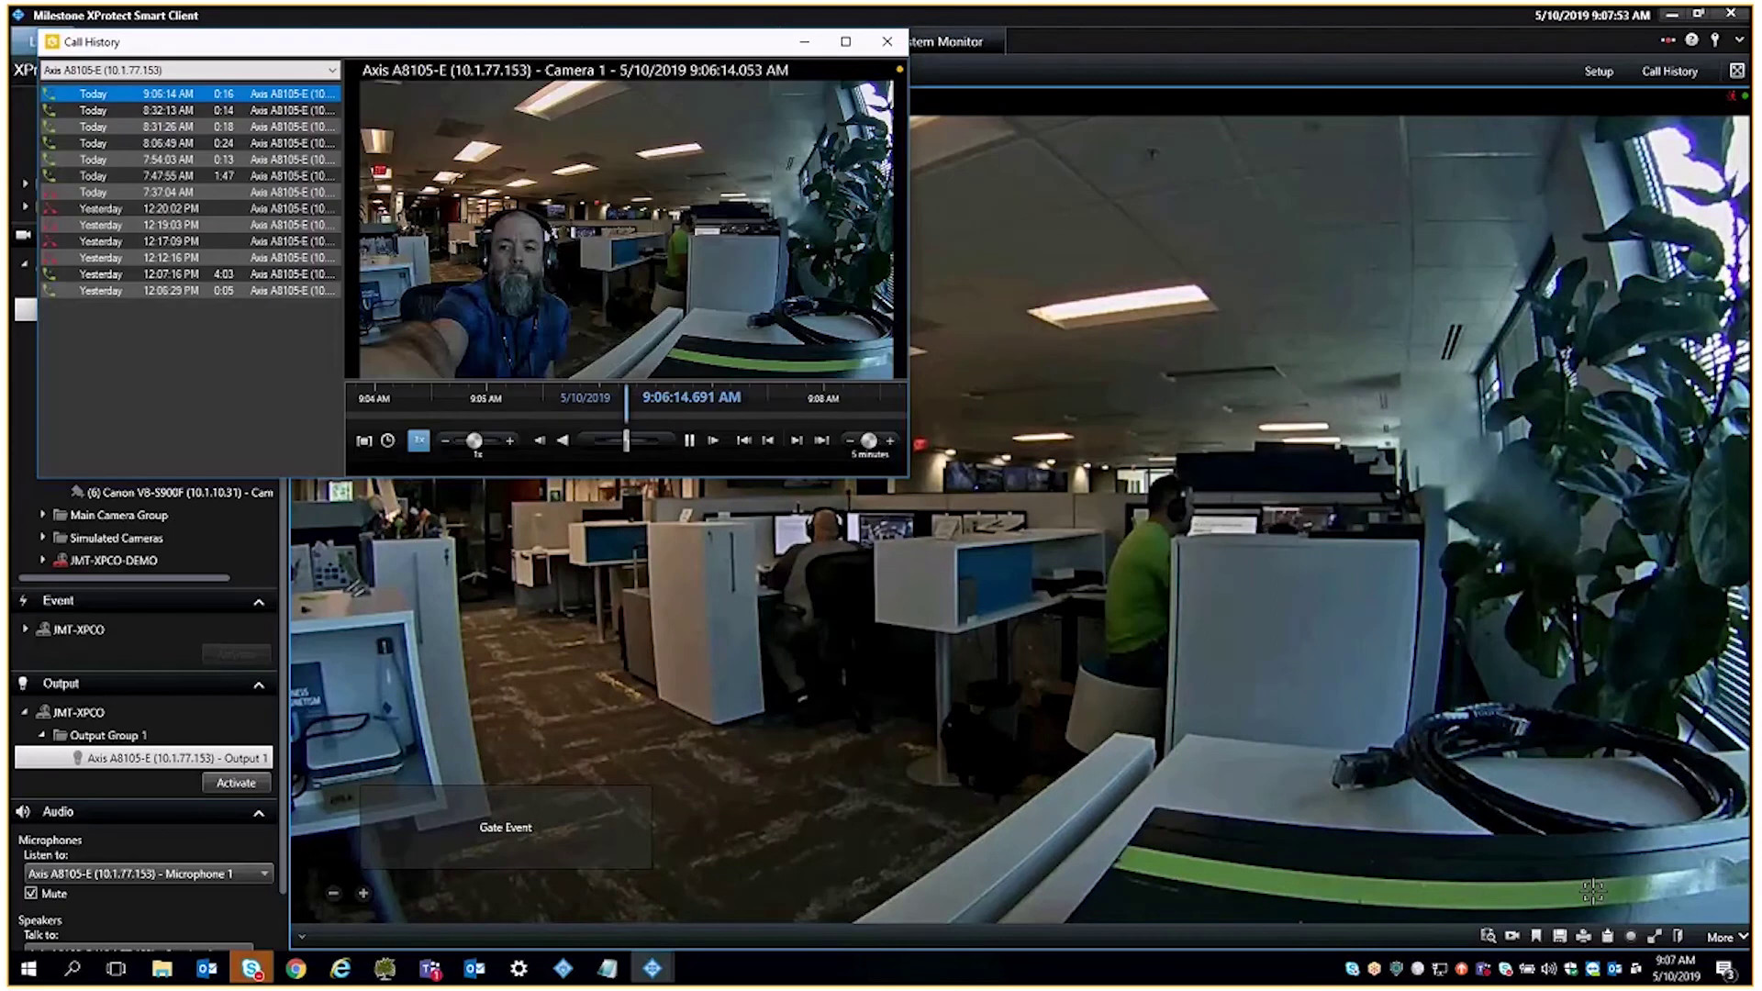
{"action": "left_click_drag", "start_coordinate": [252, 53], "coordinate": [667, 263]}
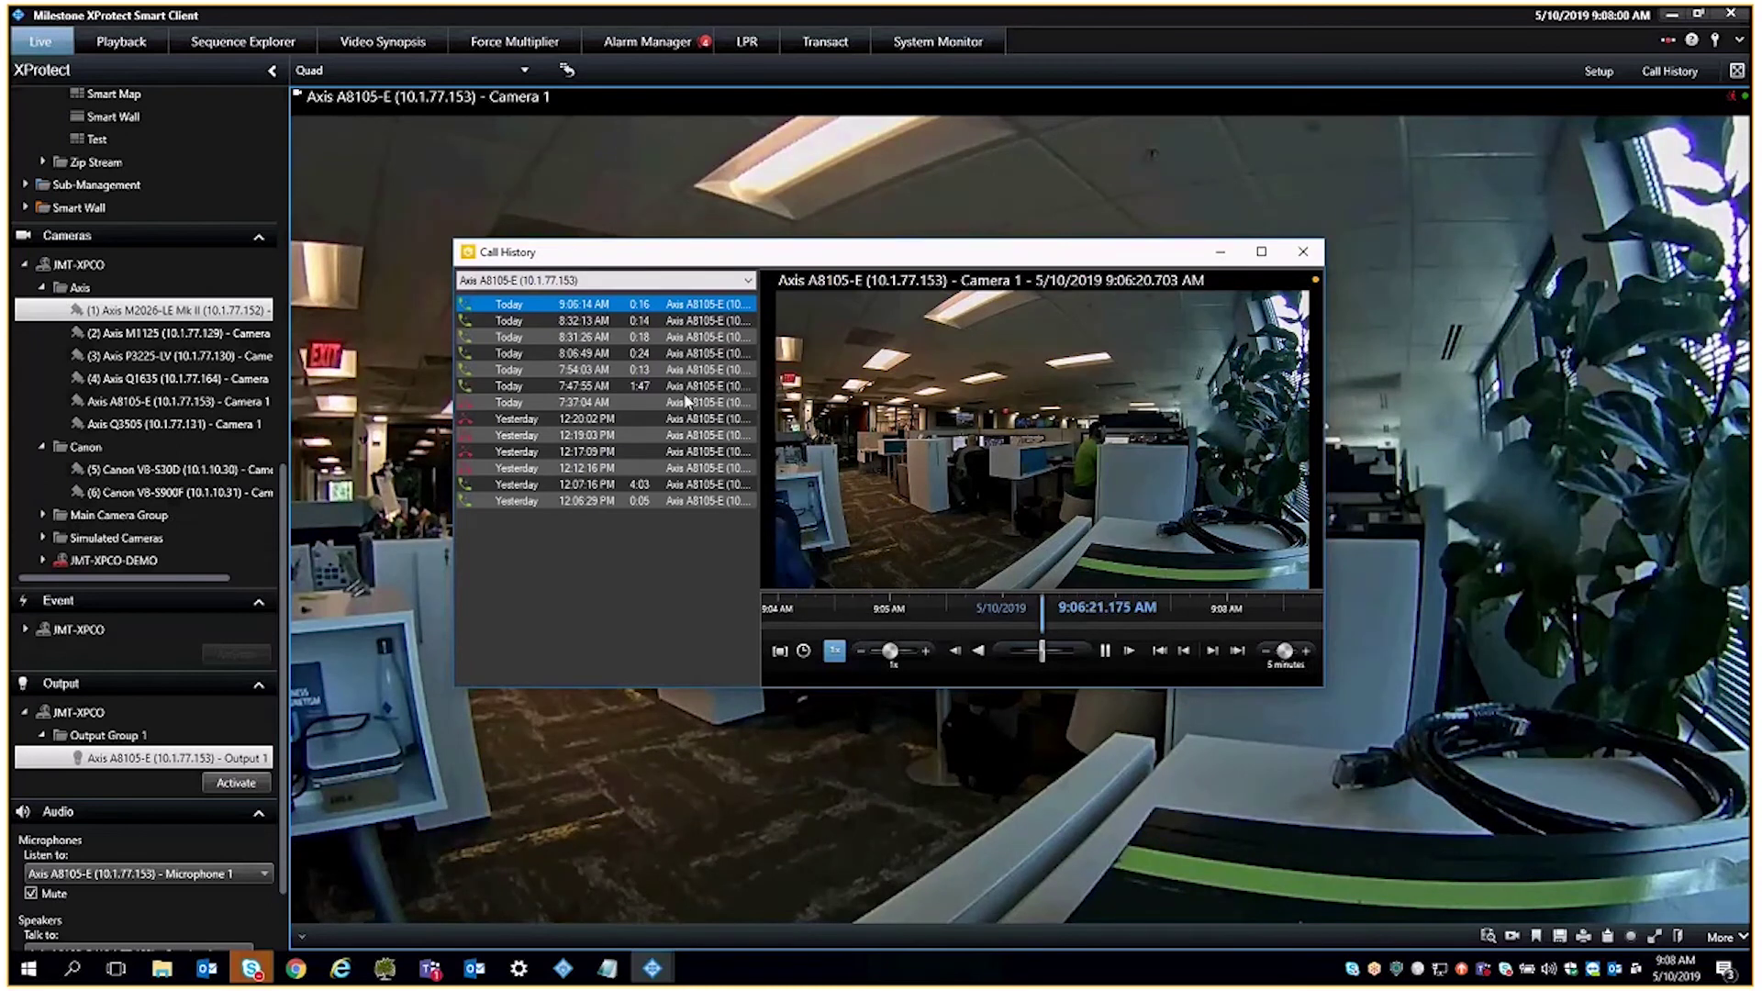
{"action": "key", "text": "Down"}
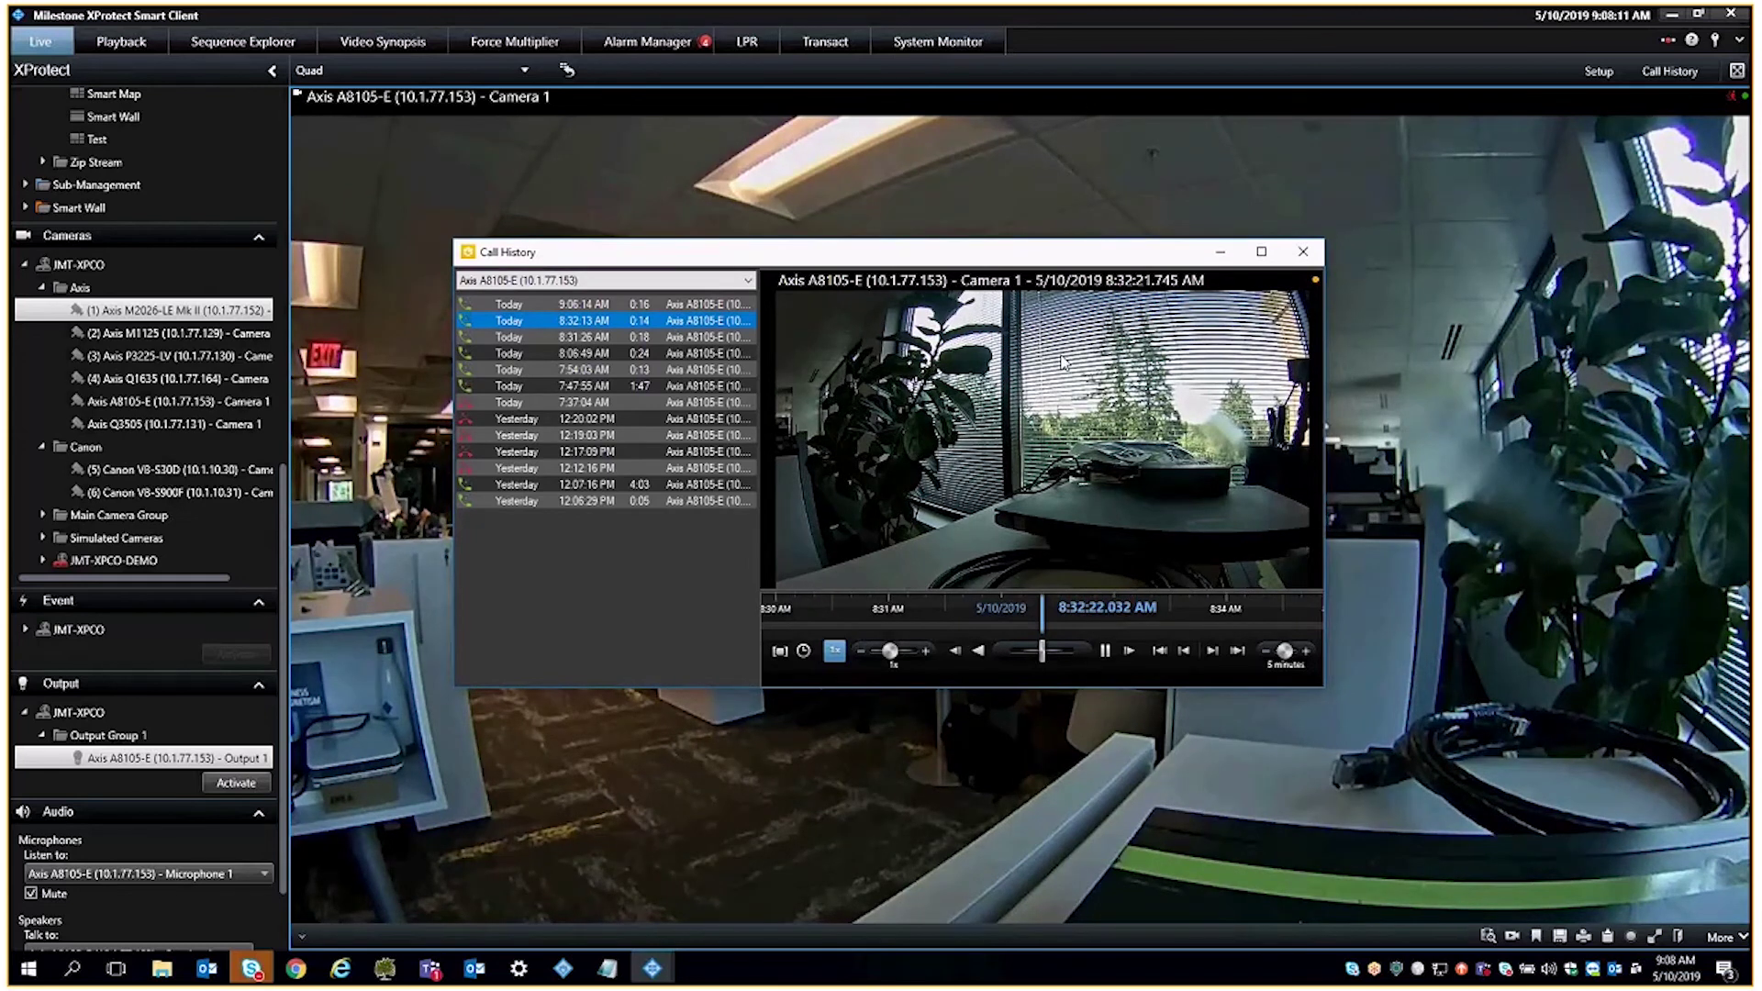
Close the Call History window to return to the full-size Camera 1 live view
{"action": "left_click", "coordinate": [1303, 254]}
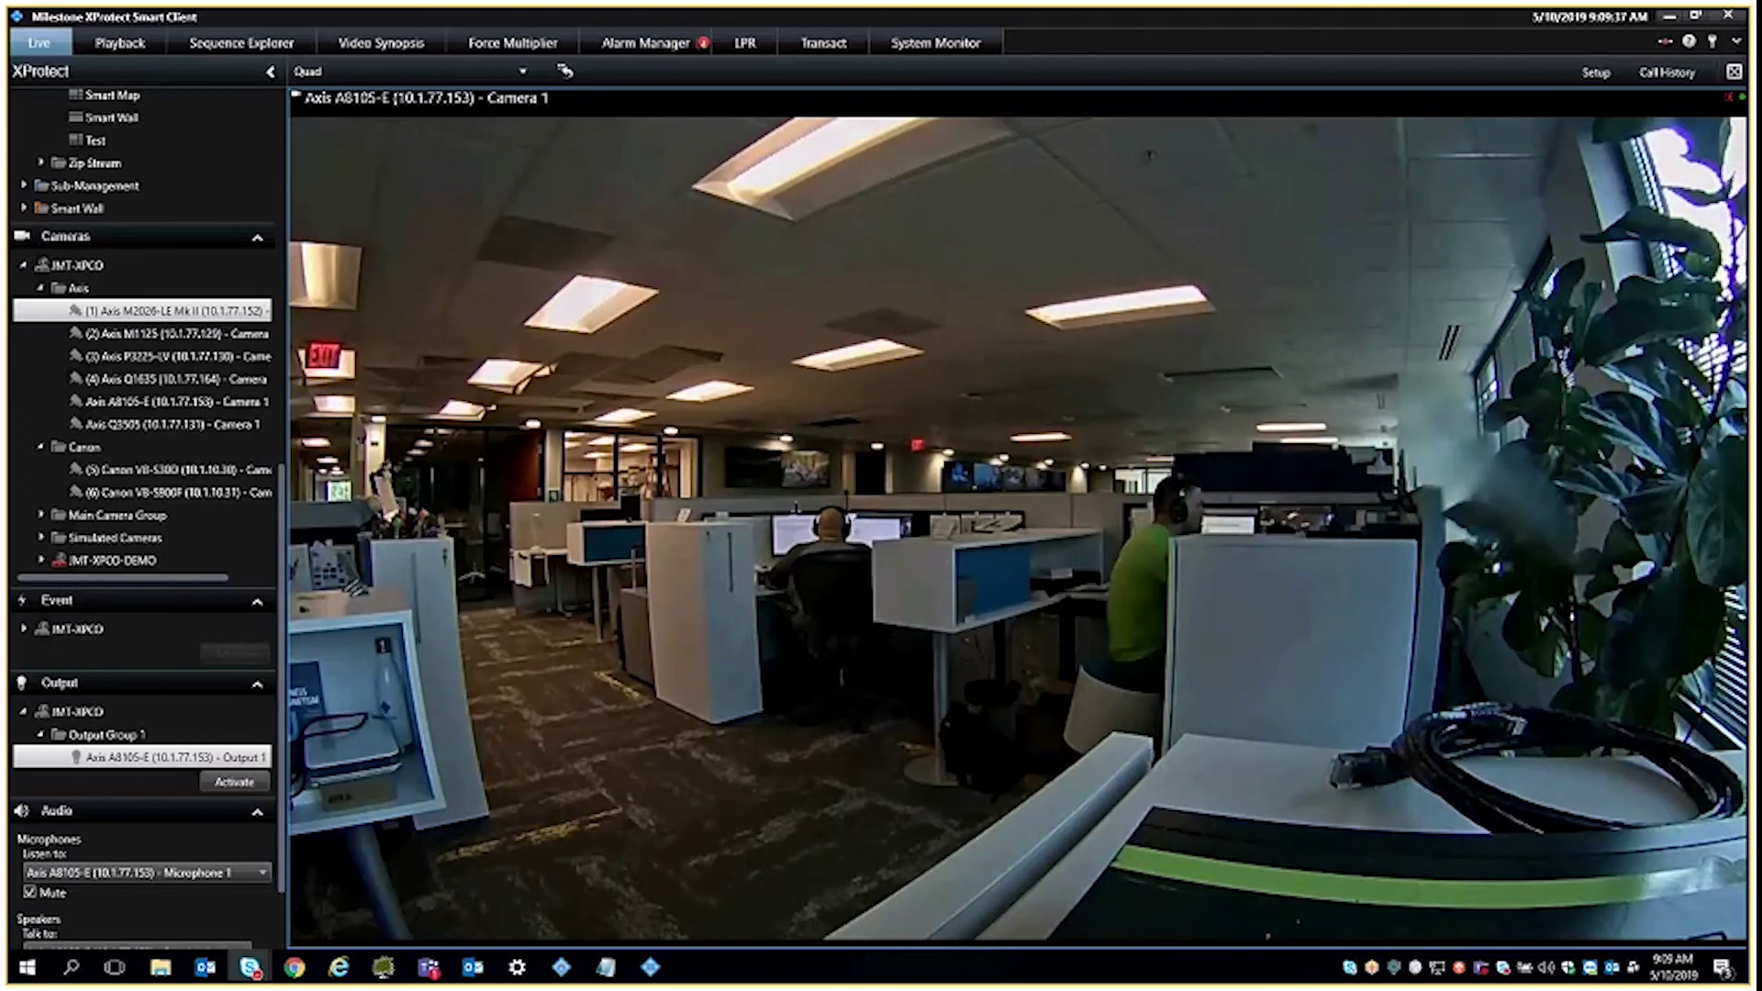
{"action": "mouse_move", "coordinate": [1230, 492]}
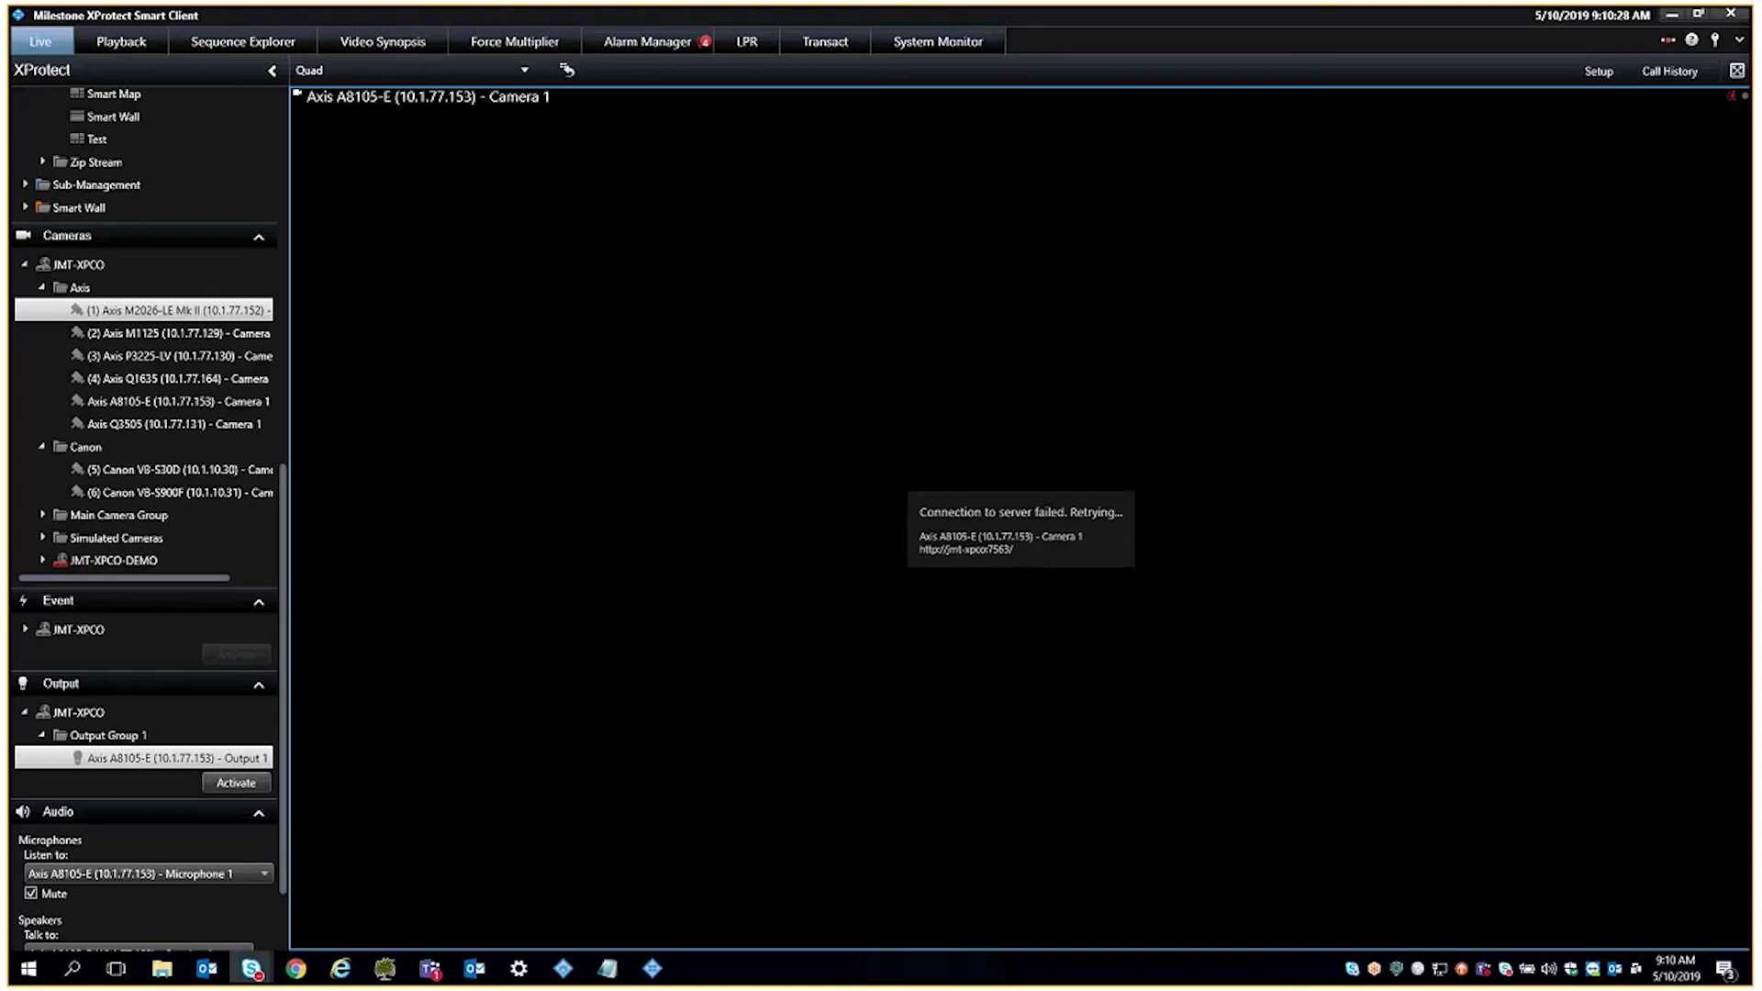
In the Management Client, go to AXIS Optimizer in Site Navigation and open AXIS Camera Assistant
{"action": "key", "text": "alt+Tab"}
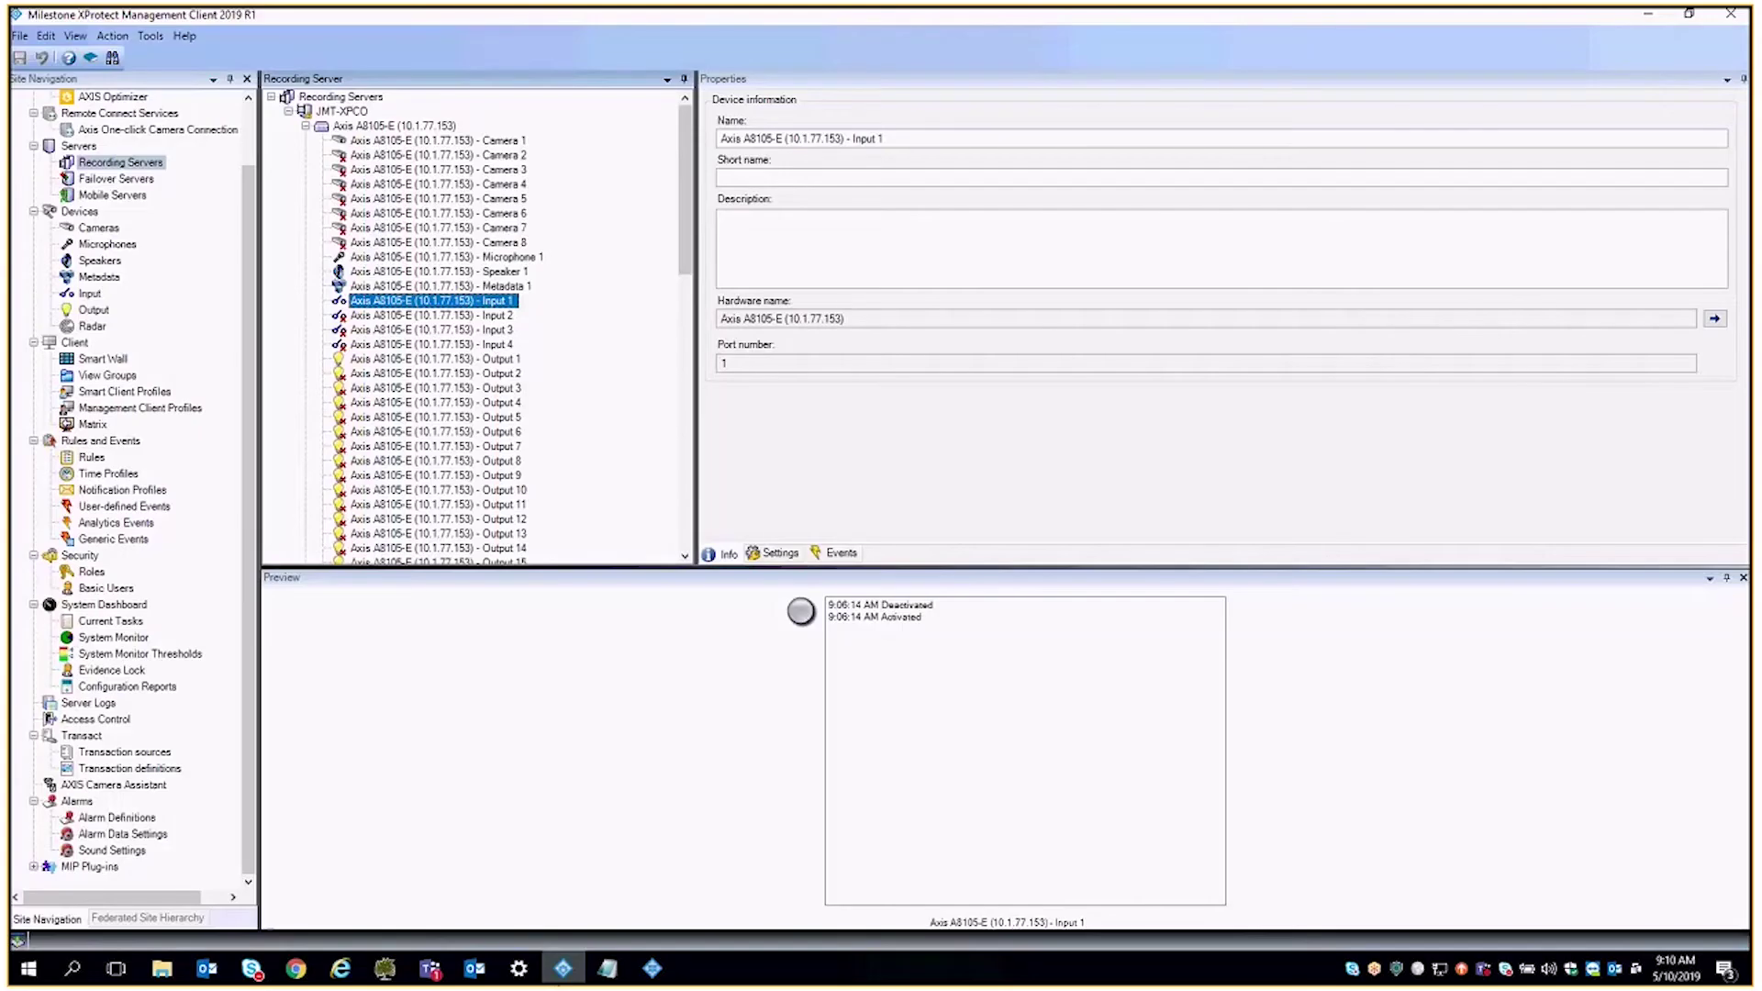
{"action": "left_click_drag", "start_coordinate": [250, 325], "coordinate": [249, 260]}
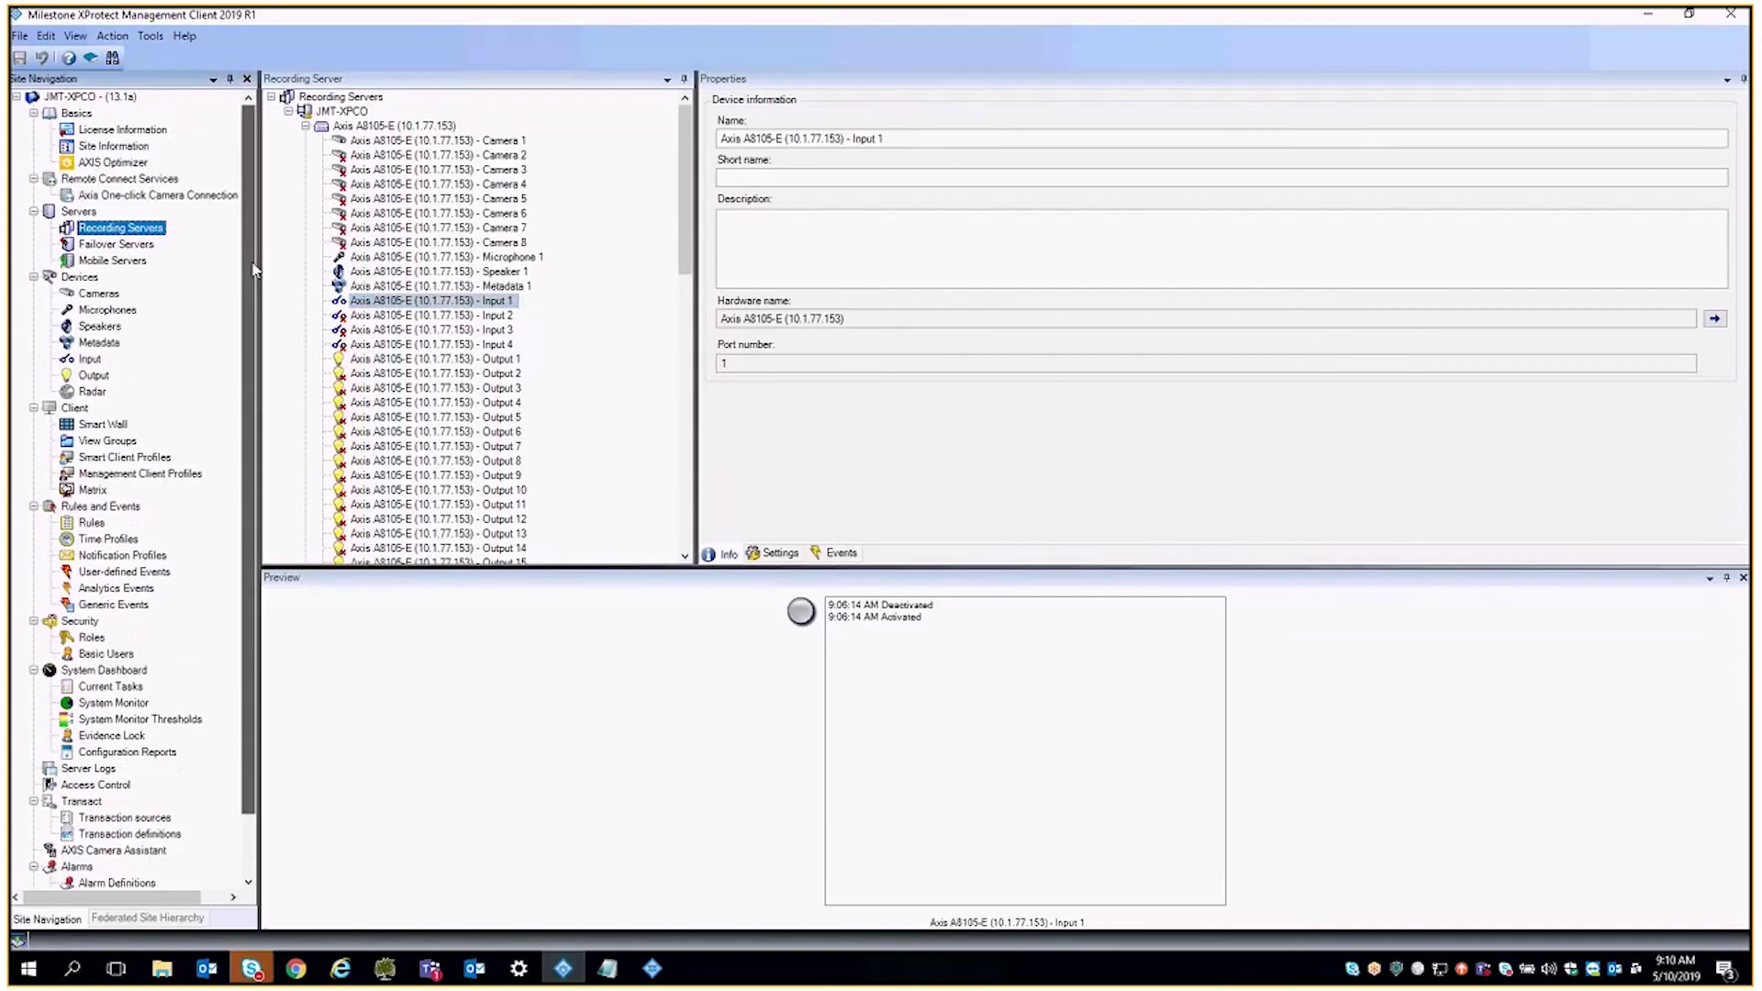
{"action": "left_click", "coordinate": [124, 163]}
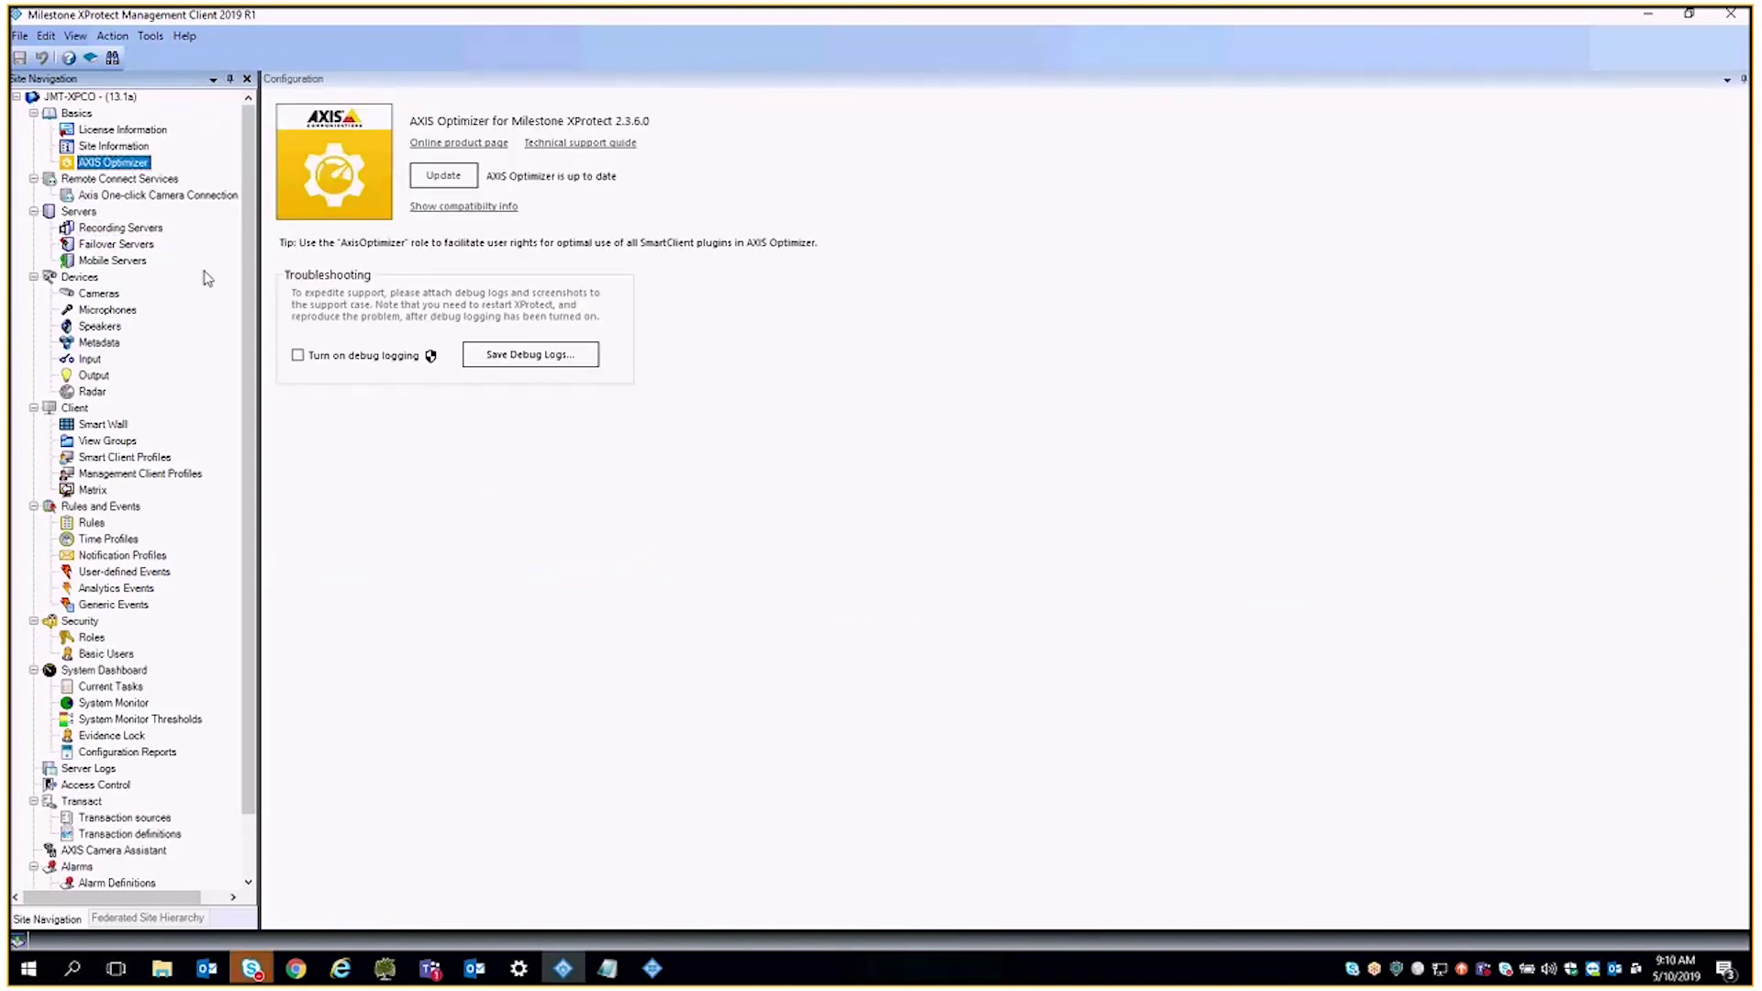
{"action": "scroll", "coordinate": [128, 554], "scroll_direction": "down", "scroll_amount": 2}
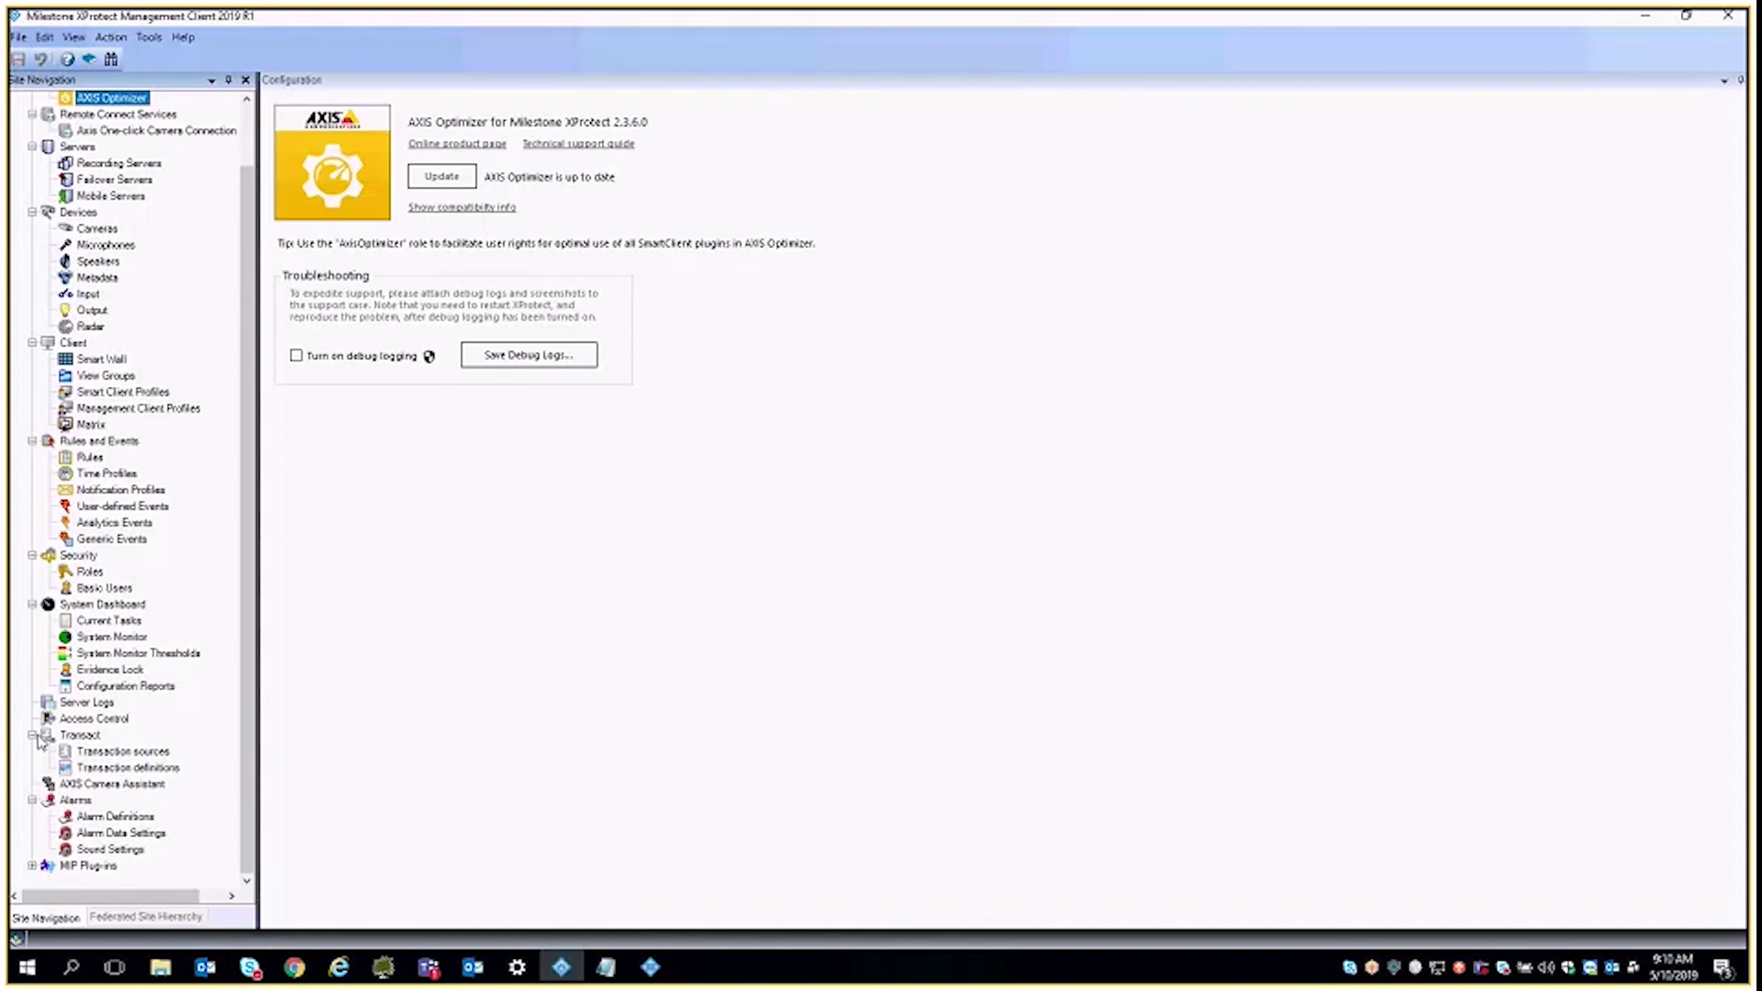
{"action": "left_click", "coordinate": [78, 784]}
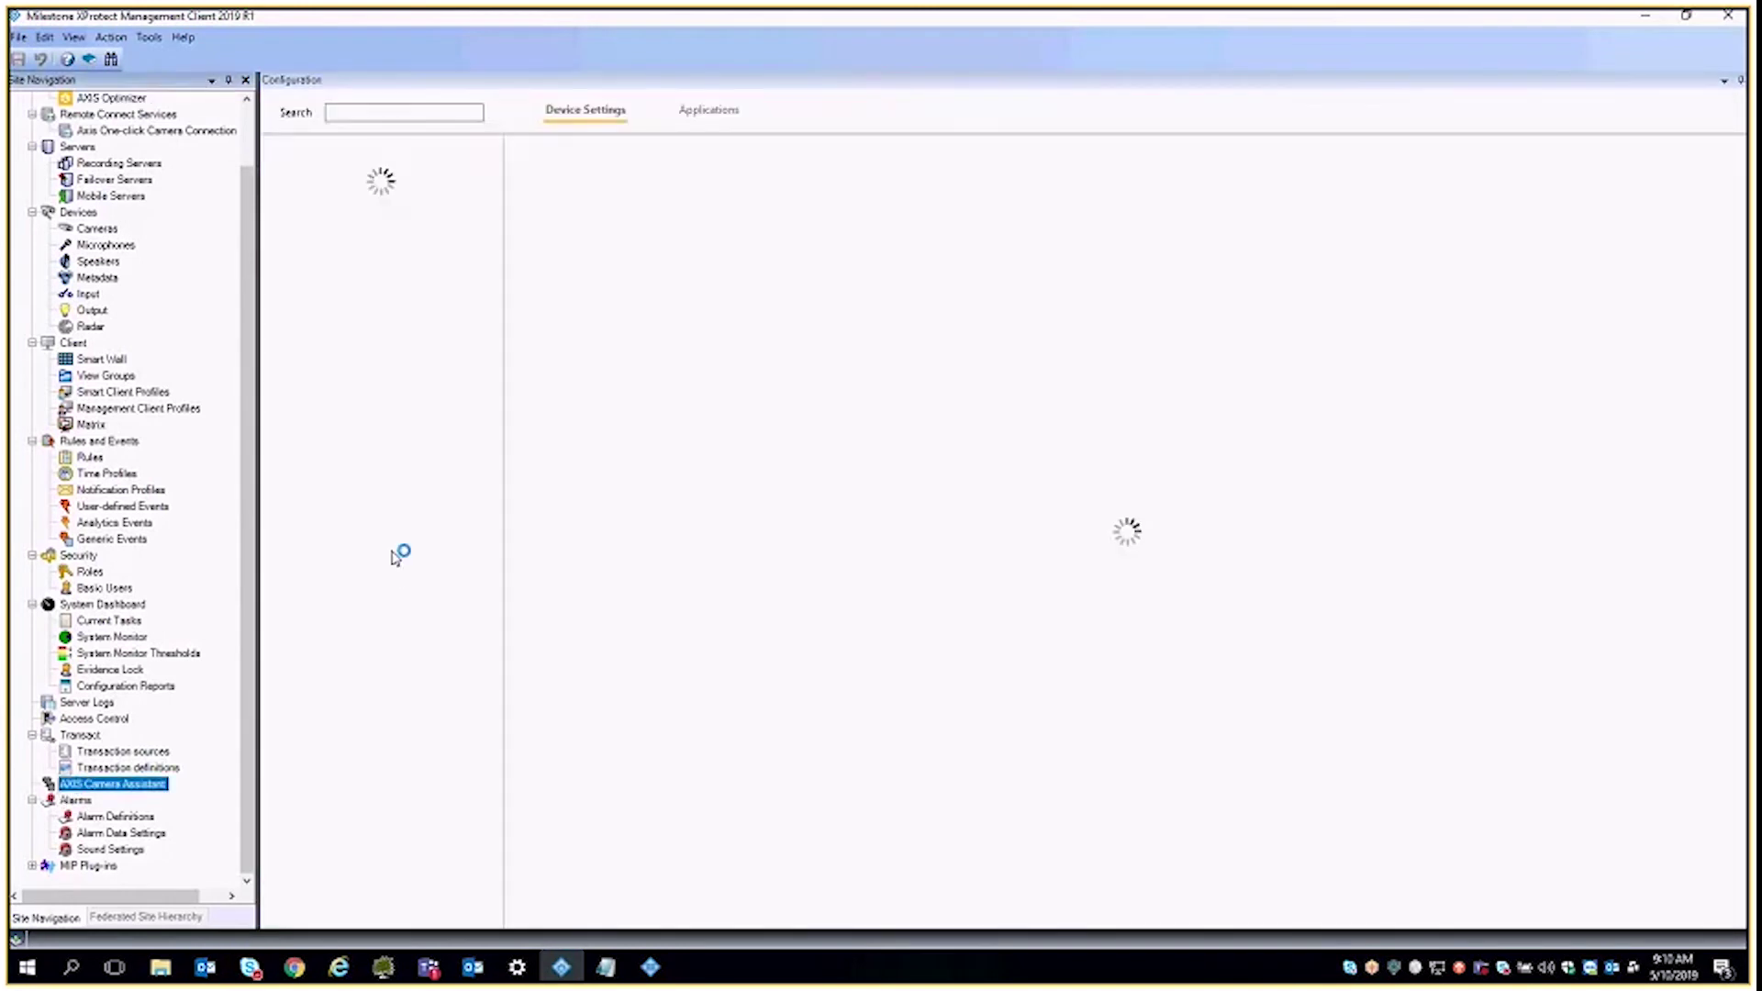